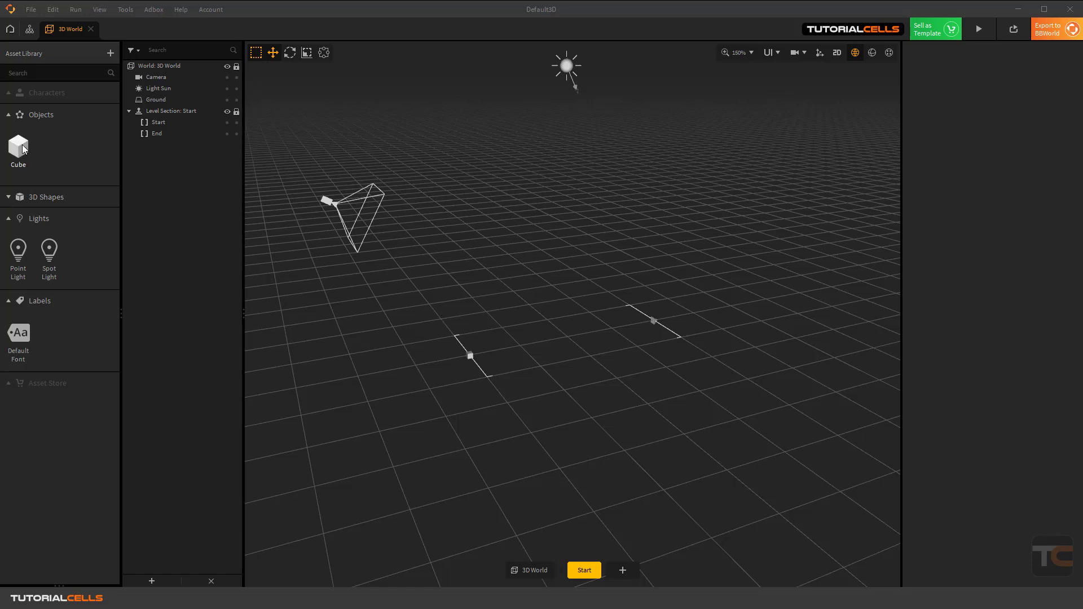
Add a cube, a cylinder and a tube from the 3D shapes to the world, placed side by side behind the Start and End markers
{"action": "left_click", "coordinate": [47, 197]}
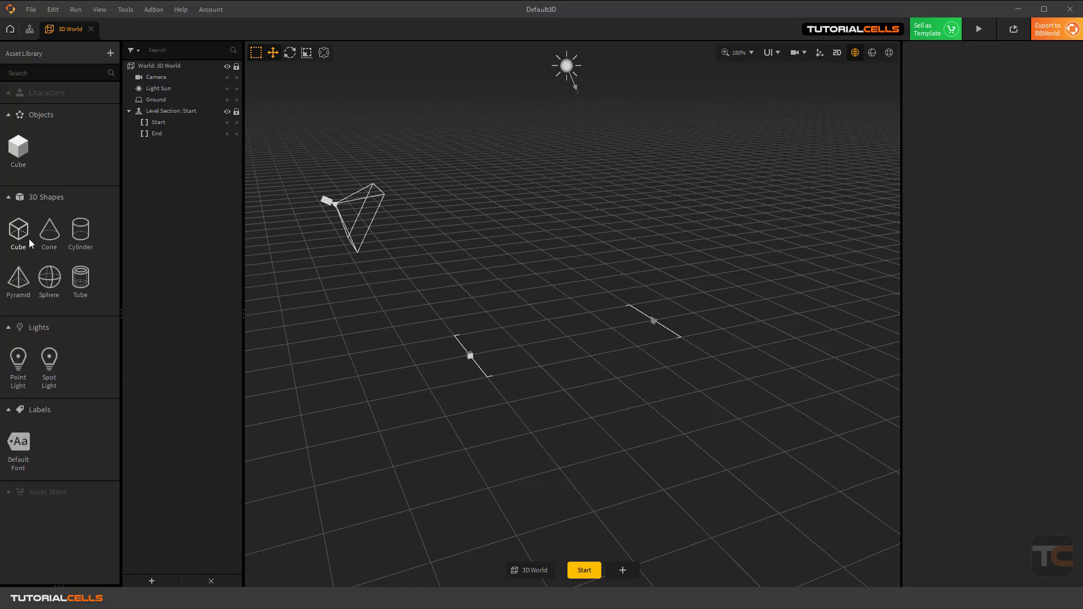
{"action": "left_click_drag", "start_coordinate": [31, 244], "coordinate": [513, 283]}
{"action": "left_click_drag", "start_coordinate": [80, 231], "coordinate": [578, 274]}
{"action": "left_click_drag", "start_coordinate": [80, 281], "coordinate": [651, 258]}
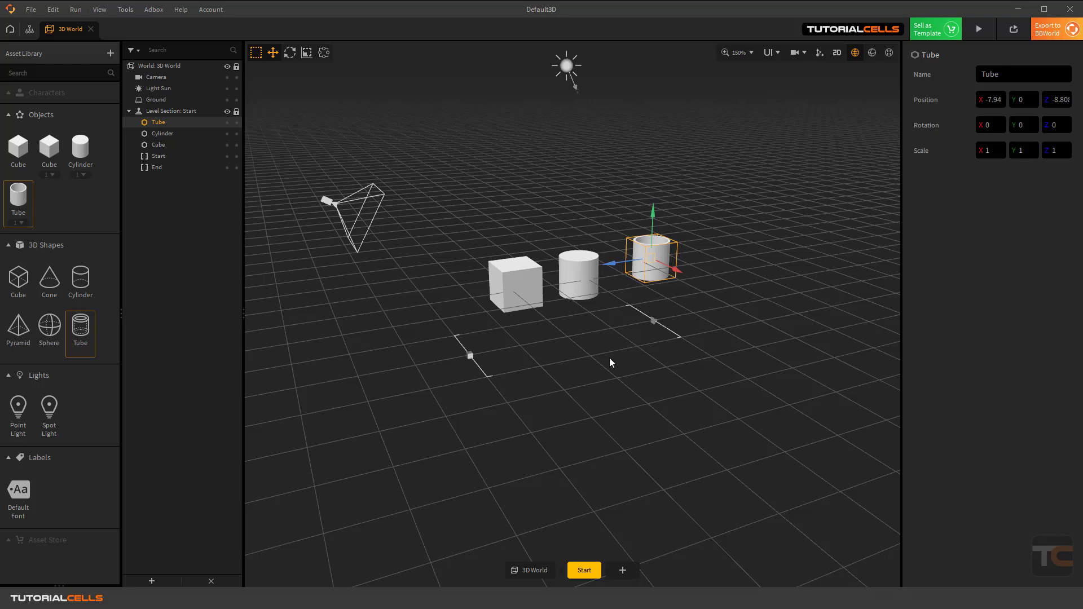
Examine the Start and End markers, the cube and the cylinder, comparing their hierarchy entries with the viewport and their properties
{"action": "left_click", "coordinate": [472, 364]}
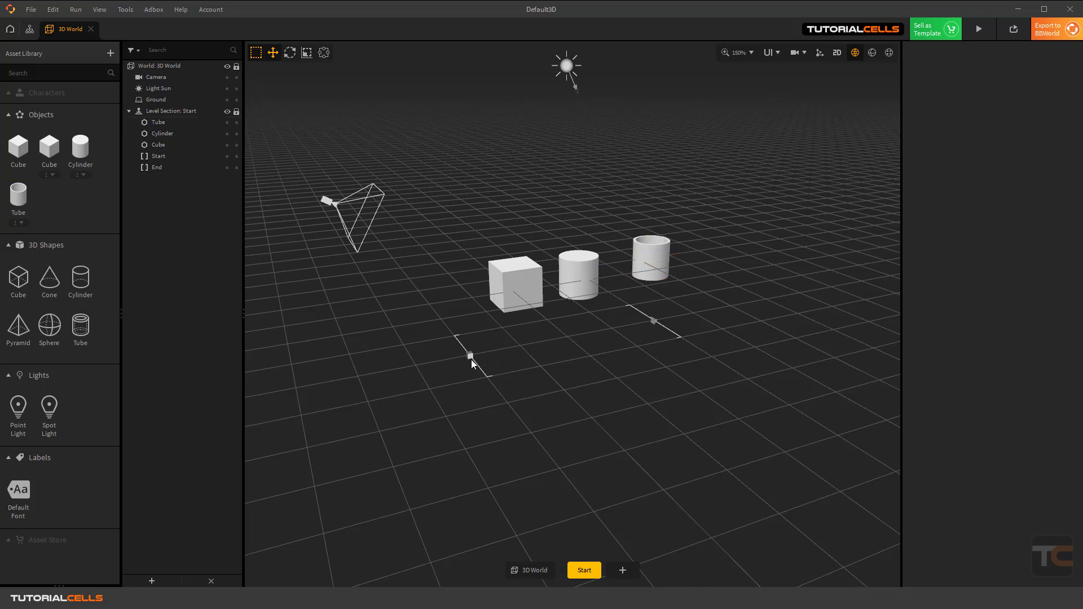
{"action": "left_click", "coordinate": [471, 364]}
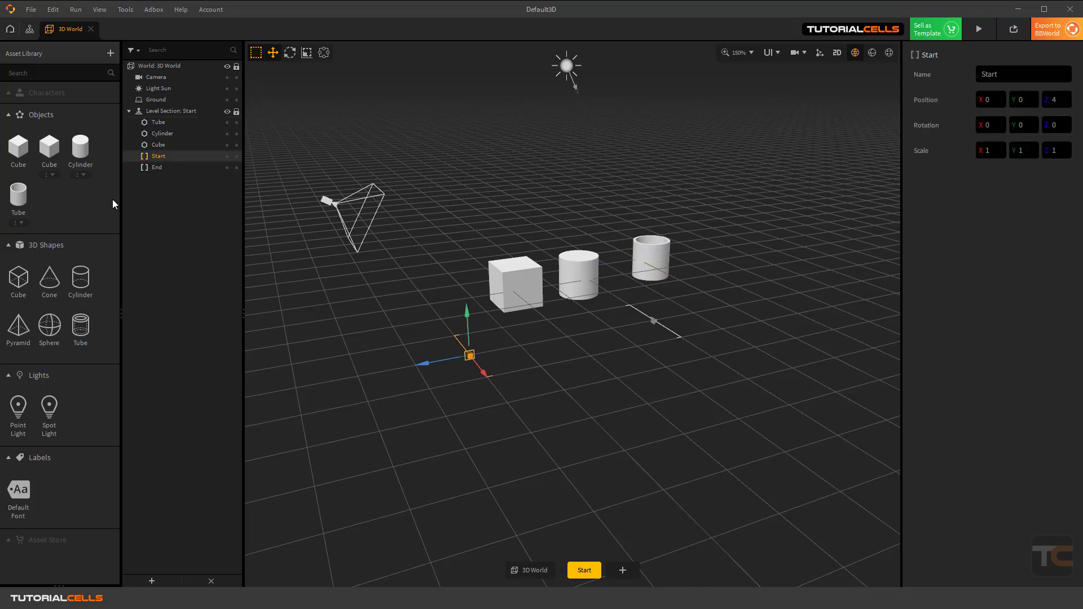
{"action": "left_click", "coordinate": [160, 168]}
{"action": "left_click", "coordinate": [158, 156]}
{"action": "left_click", "coordinate": [160, 168]}
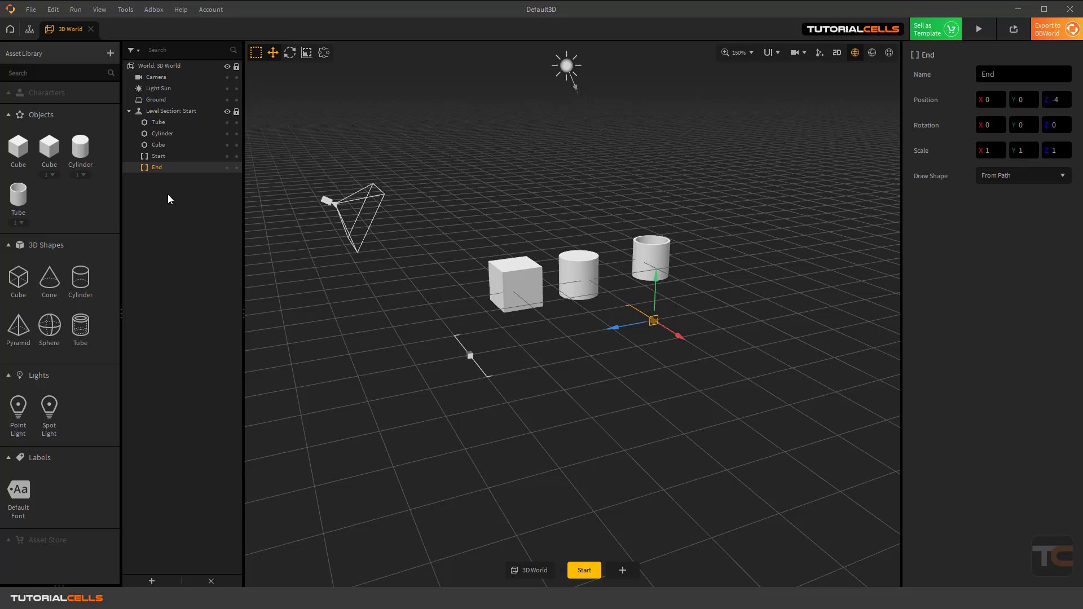
{"action": "left_click", "coordinate": [160, 145]}
{"action": "left_click", "coordinate": [160, 133]}
Duplicate the tube four times to form a row of five tubes
{"action": "left_click", "coordinate": [161, 124]}
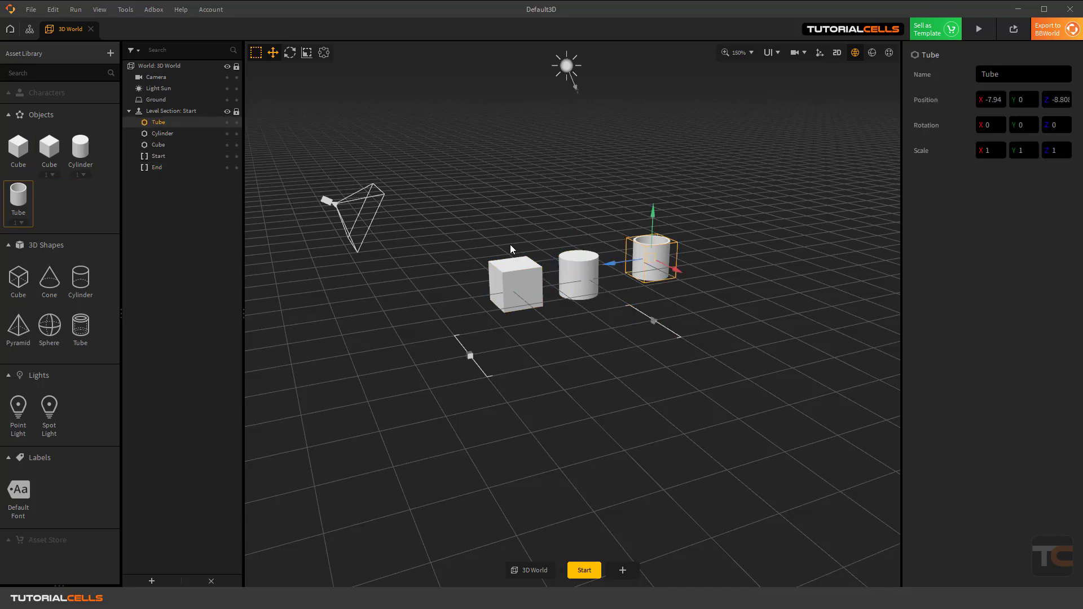
{"action": "key", "text": "ctrl+d"}
{"action": "key", "text": "ctrl+d"}
{"action": "key", "text": "ctrl+d"}
{"action": "key", "text": "ctrl+d"}
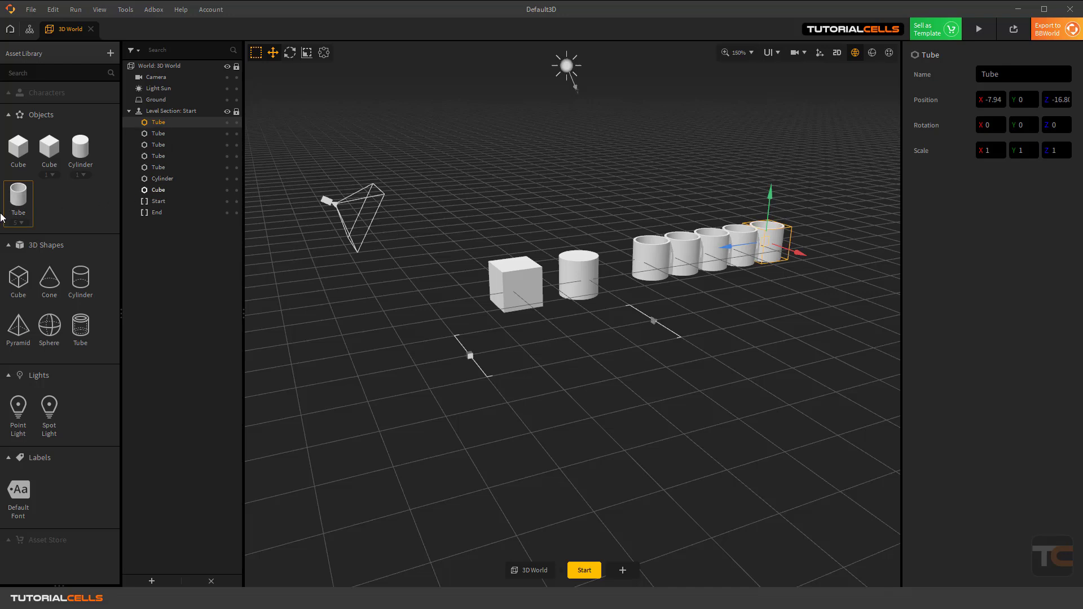
Examine the tube's copies in the asset library against the tubes in the viewport, and collapse the copies and the Objects category
{"action": "left_click", "coordinate": [22, 224]}
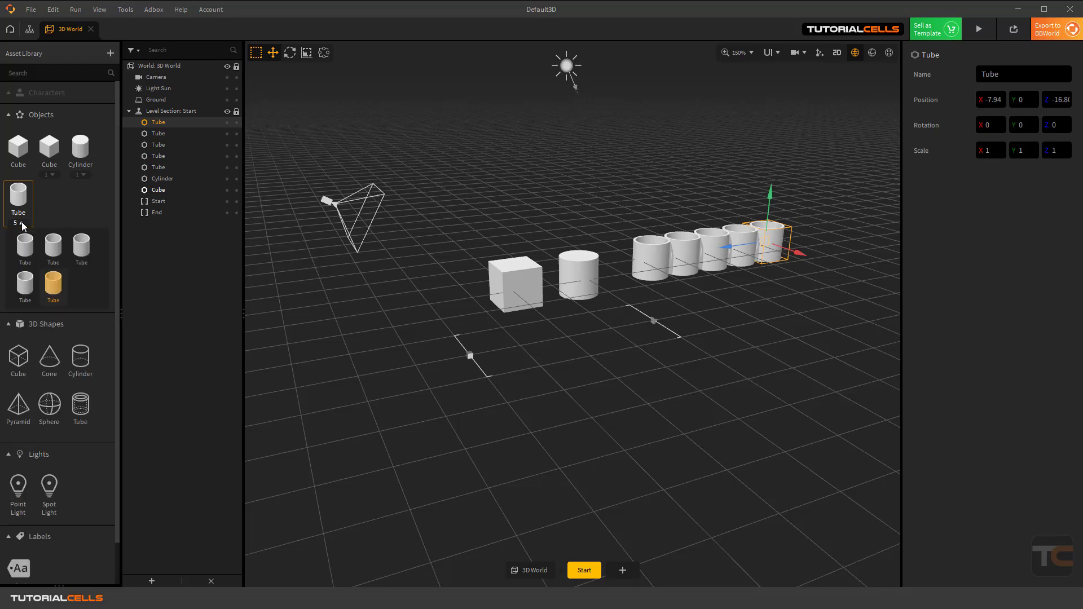
{"action": "left_click", "coordinate": [21, 223]}
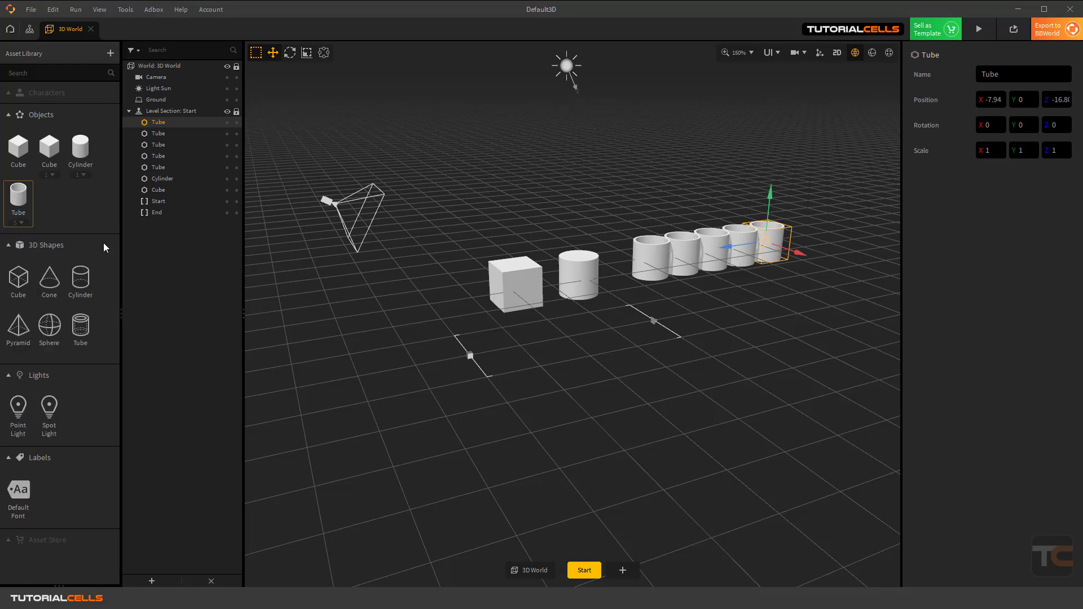
{"action": "left_click", "coordinate": [21, 224]}
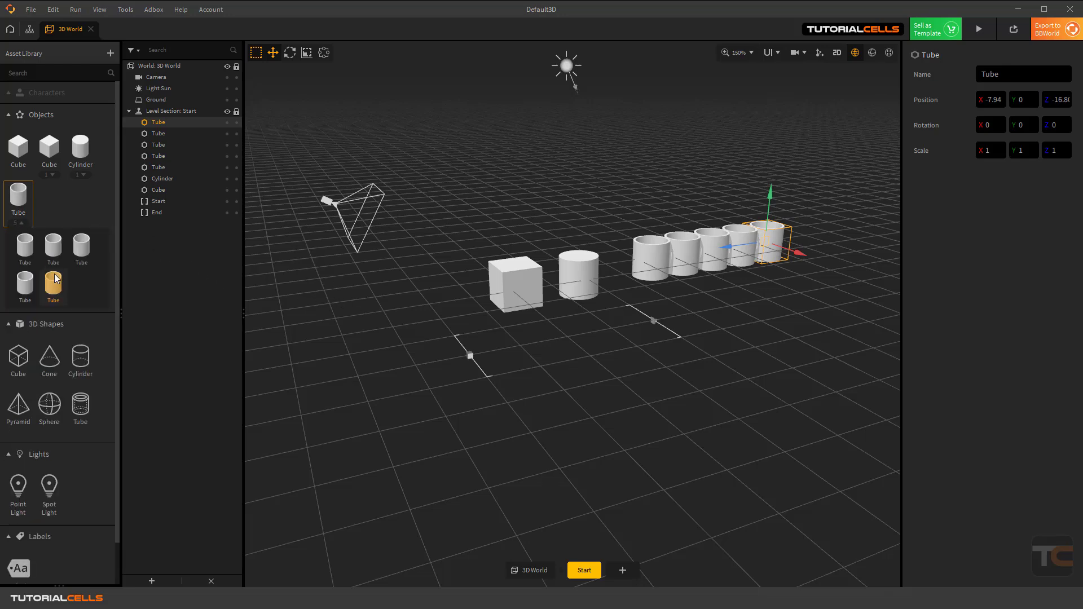
{"action": "left_click", "coordinate": [743, 248]}
{"action": "left_click", "coordinate": [657, 262]}
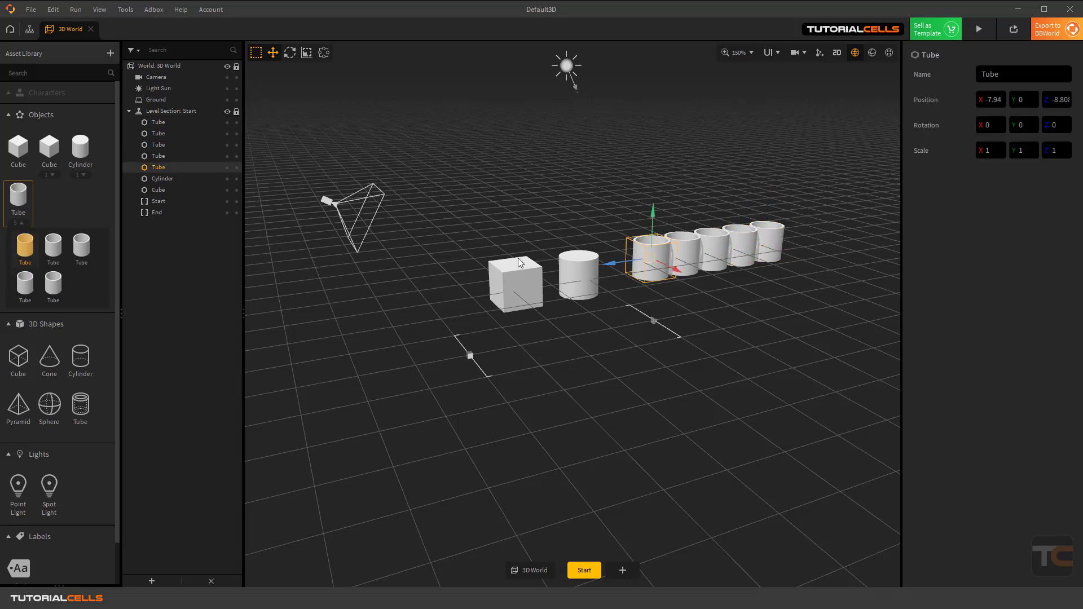
{"action": "left_click", "coordinate": [22, 223]}
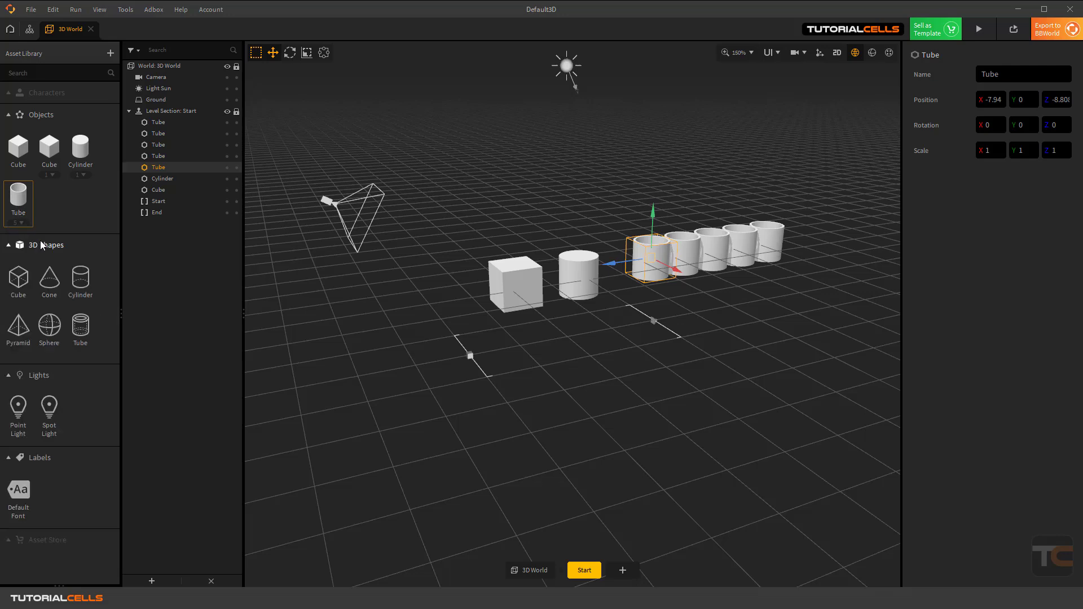
{"action": "left_click", "coordinate": [8, 117]}
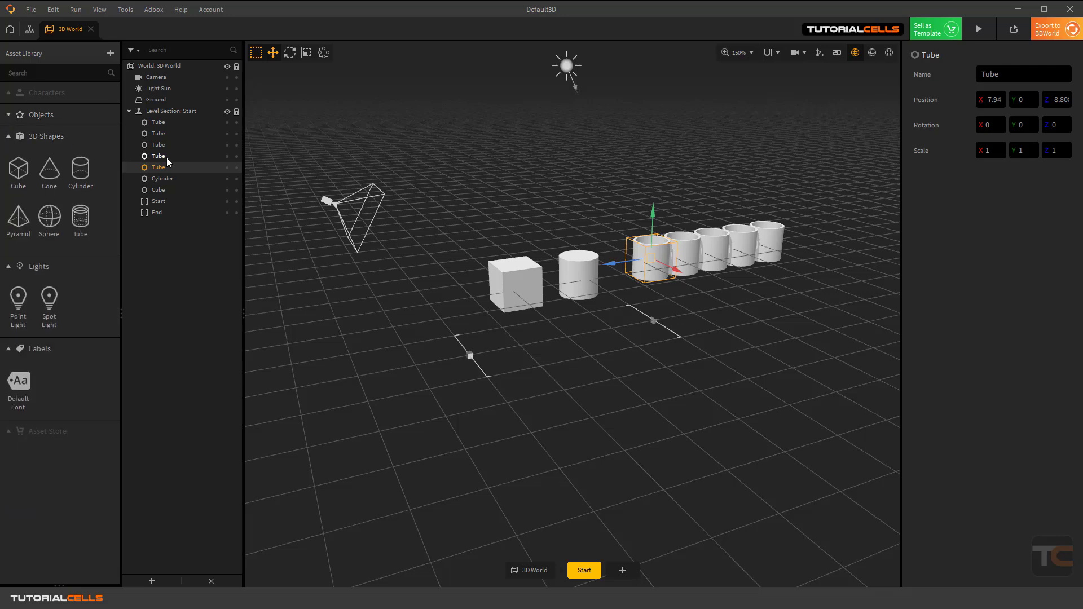
Add a new level section, expand the Objects category again and return to the Start section
{"action": "left_click", "coordinate": [176, 113]}
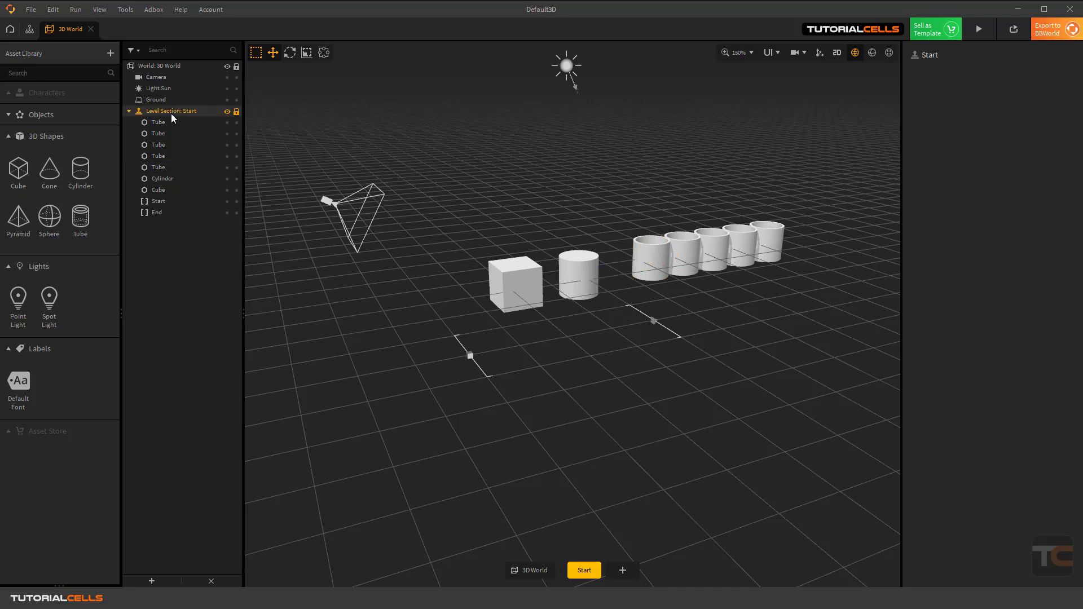
{"action": "left_click", "coordinate": [623, 571]}
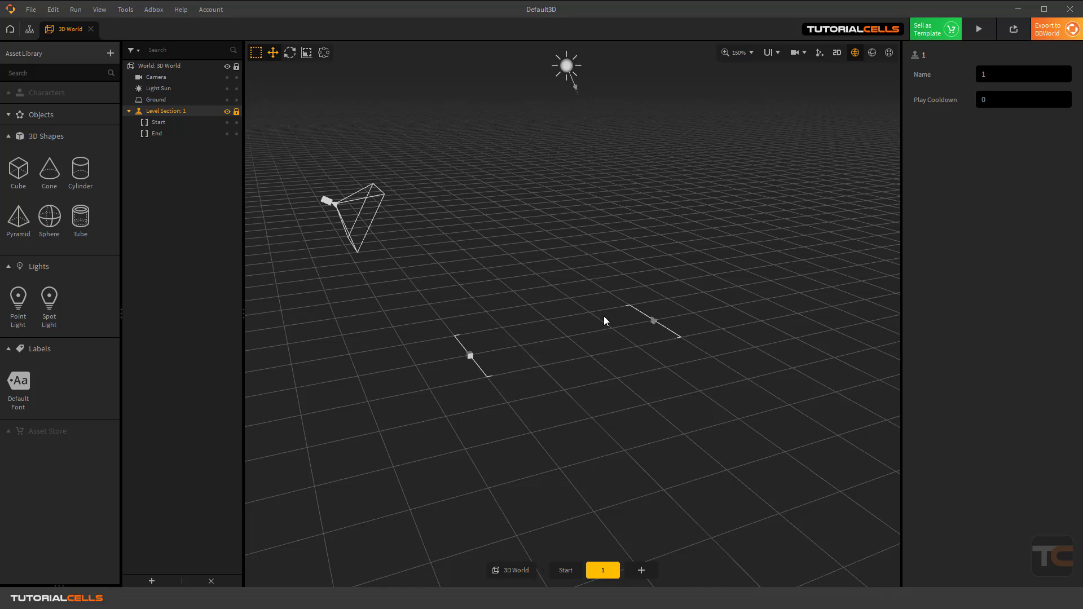
{"action": "left_click", "coordinate": [9, 115]}
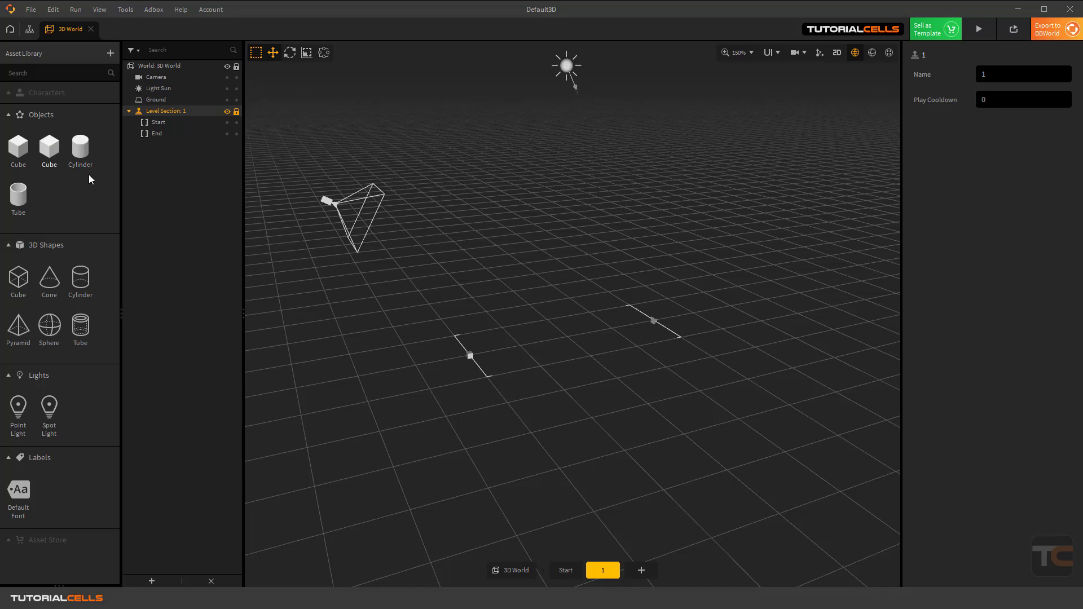
{"action": "left_click", "coordinate": [565, 570]}
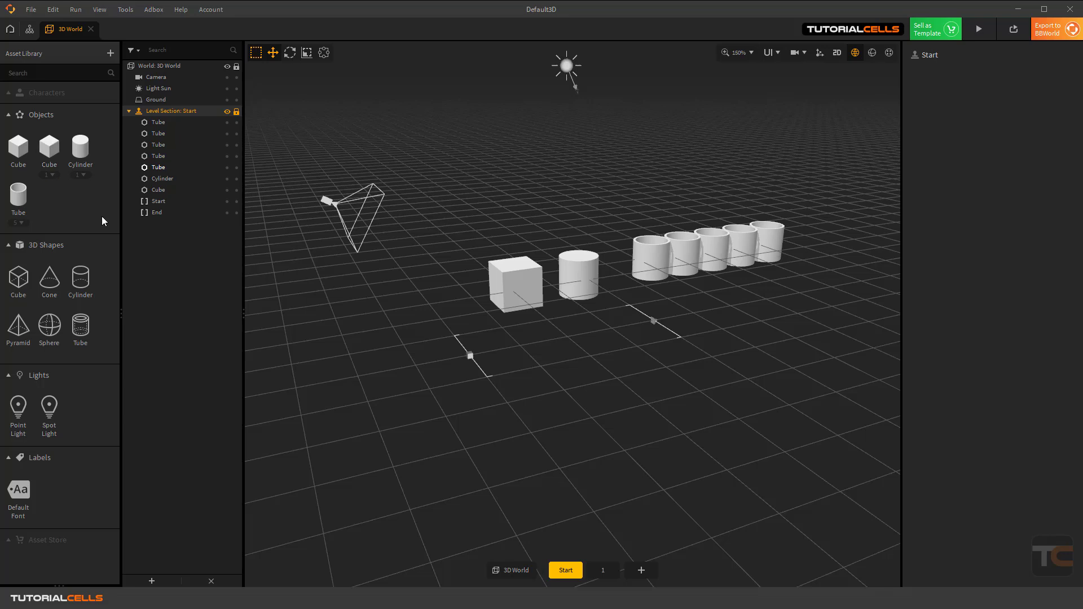
Select the 3D World in the hierarchy and toggle its visibility off and on twice
{"action": "left_click", "coordinate": [169, 70]}
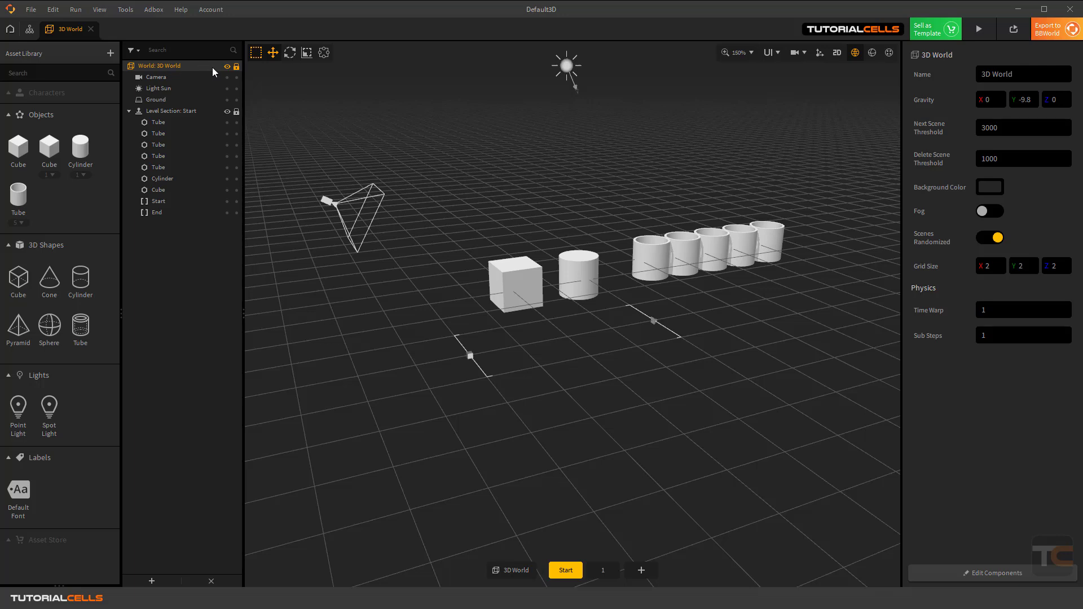
{"action": "left_click", "coordinate": [227, 66]}
{"action": "left_click", "coordinate": [226, 66]}
{"action": "left_click", "coordinate": [226, 67]}
{"action": "left_click", "coordinate": [226, 67]}
Examine the properties of the camera, the sun light, the ground and the Start level section
{"action": "left_click", "coordinate": [160, 79]}
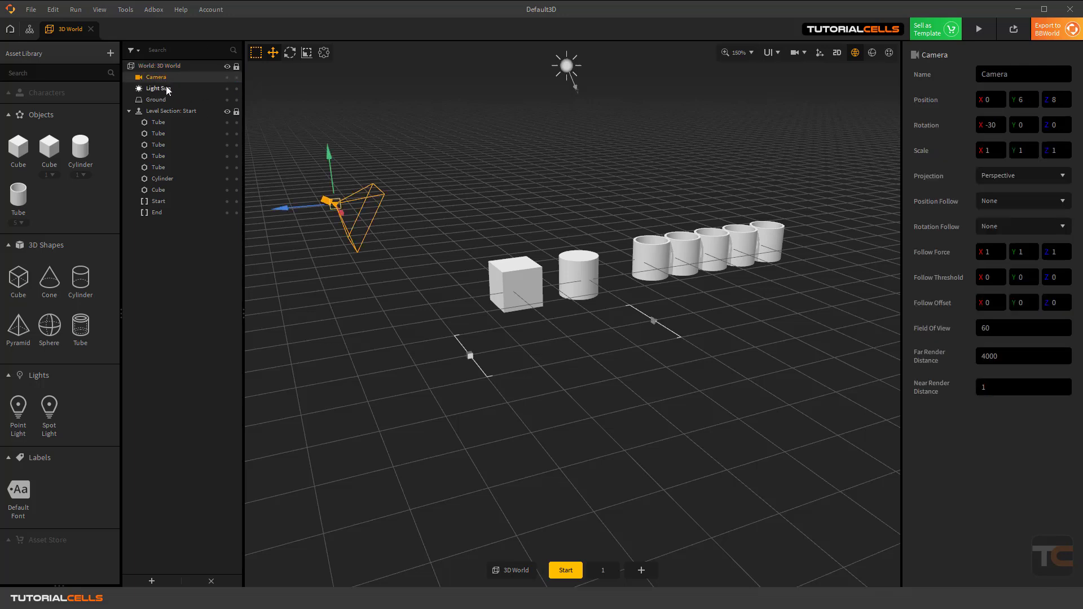
{"action": "left_click", "coordinate": [167, 89]}
{"action": "left_click", "coordinate": [164, 100]}
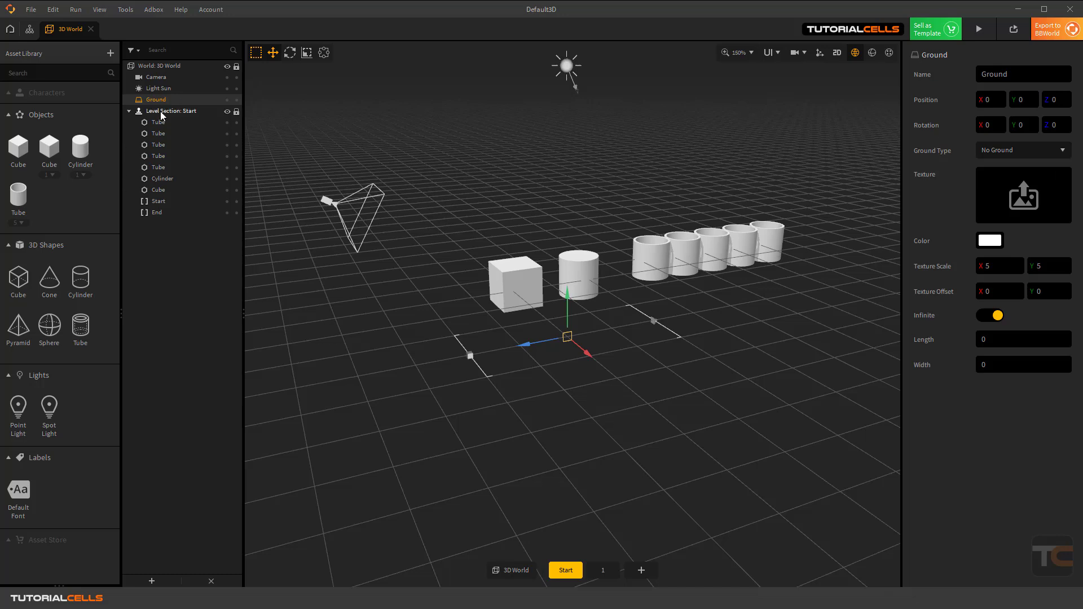
{"action": "left_click", "coordinate": [162, 114]}
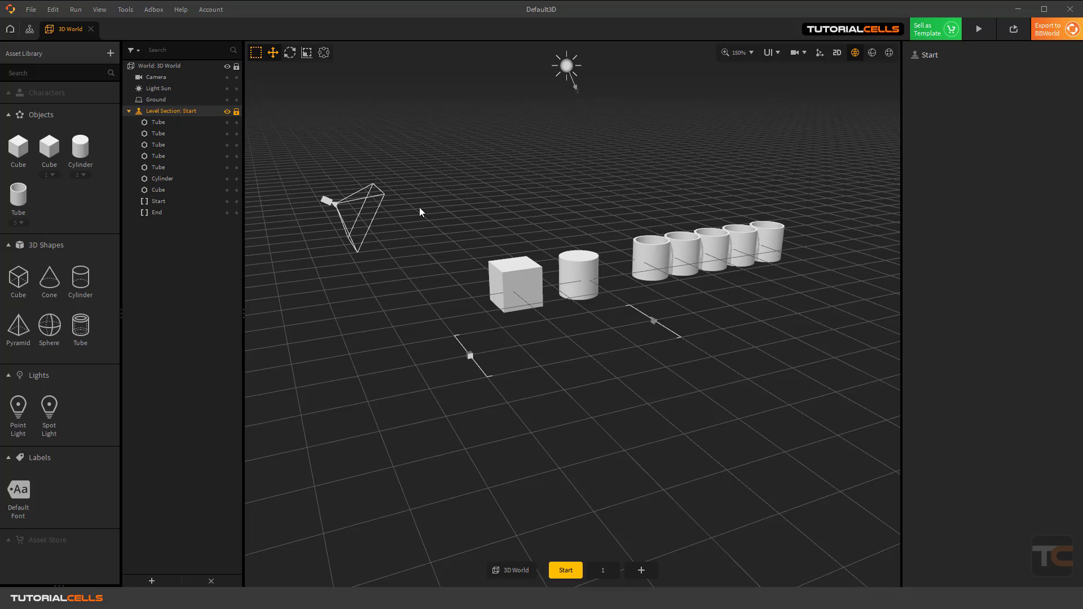
Toggle the Start level section's visibility and its lock, restoring both to their original states
{"action": "left_click", "coordinate": [228, 112]}
{"action": "left_click", "coordinate": [228, 114]}
{"action": "left_click", "coordinate": [236, 113]}
{"action": "left_click", "coordinate": [237, 113]}
Lock the second tube in the hierarchy, try selecting it in the viewport, and unlock it again
{"action": "left_click", "coordinate": [188, 137]}
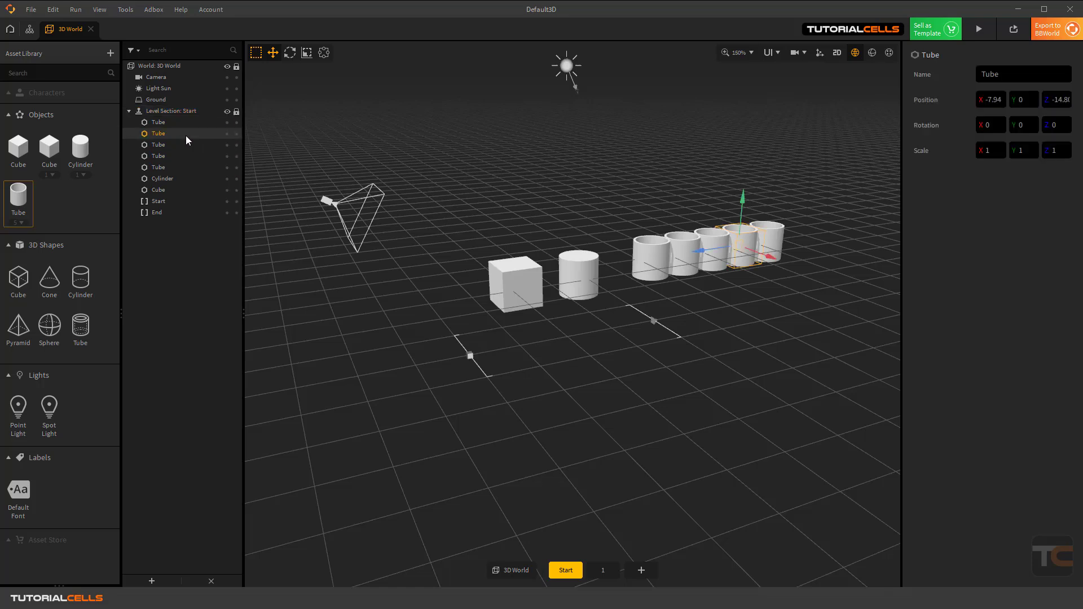
{"action": "left_click", "coordinate": [237, 134]}
{"action": "left_click", "coordinate": [713, 254]}
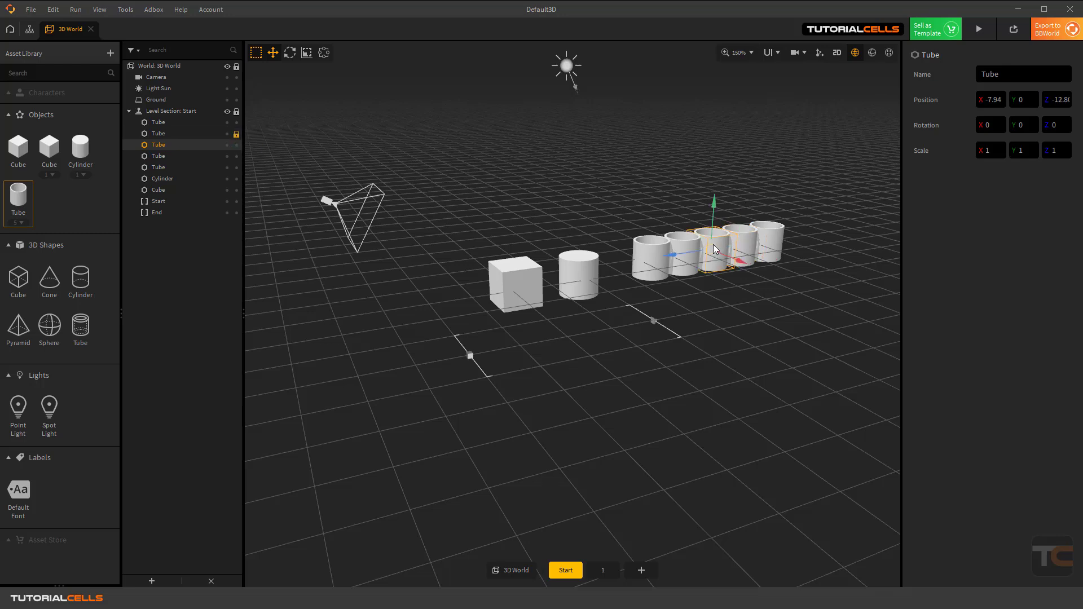
{"action": "left_click", "coordinate": [740, 244]}
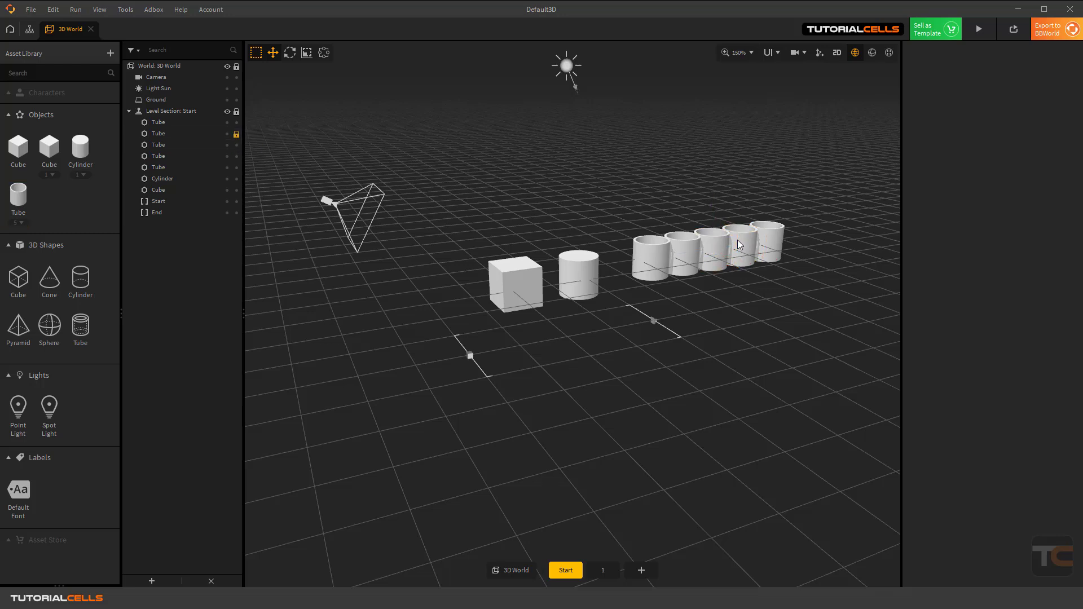
{"action": "left_click", "coordinate": [237, 134]}
{"action": "left_click", "coordinate": [652, 260]}
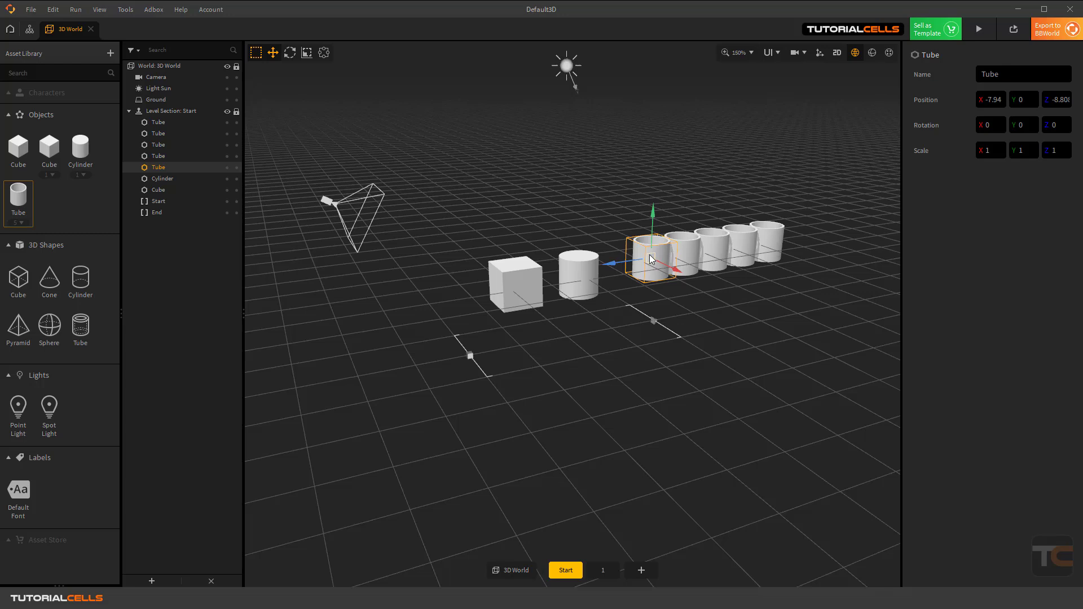
Go through the tubes one by one in the hierarchy to identify each in the viewport, ending on the second entry
{"action": "scroll", "coordinate": [652, 261], "scroll_direction": "up", "scroll_amount": 2}
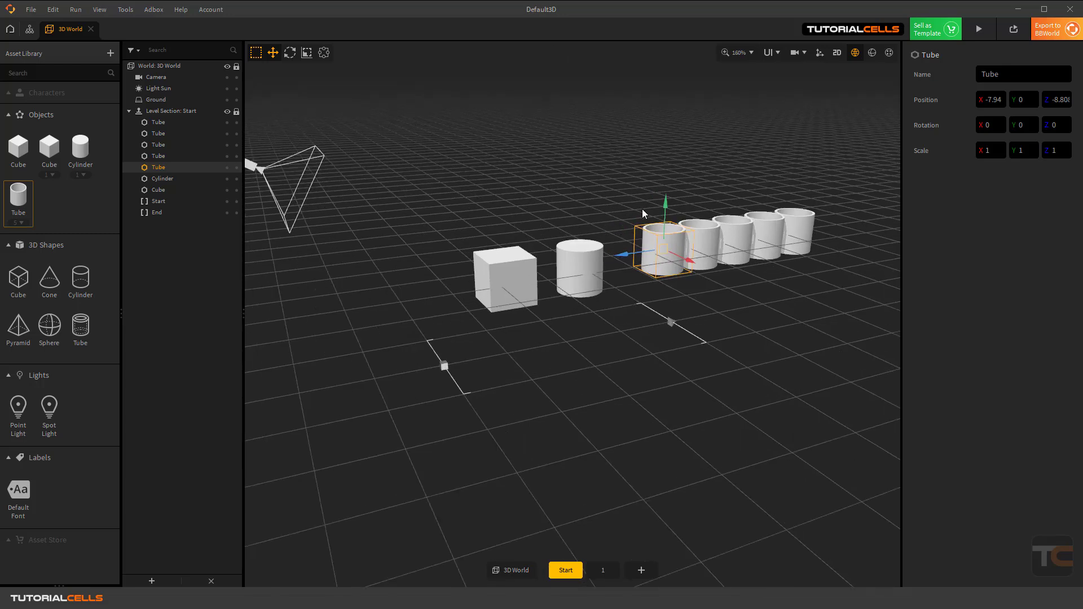
{"action": "left_click", "coordinate": [154, 158]}
{"action": "left_click", "coordinate": [159, 147]}
{"action": "left_click", "coordinate": [160, 136]}
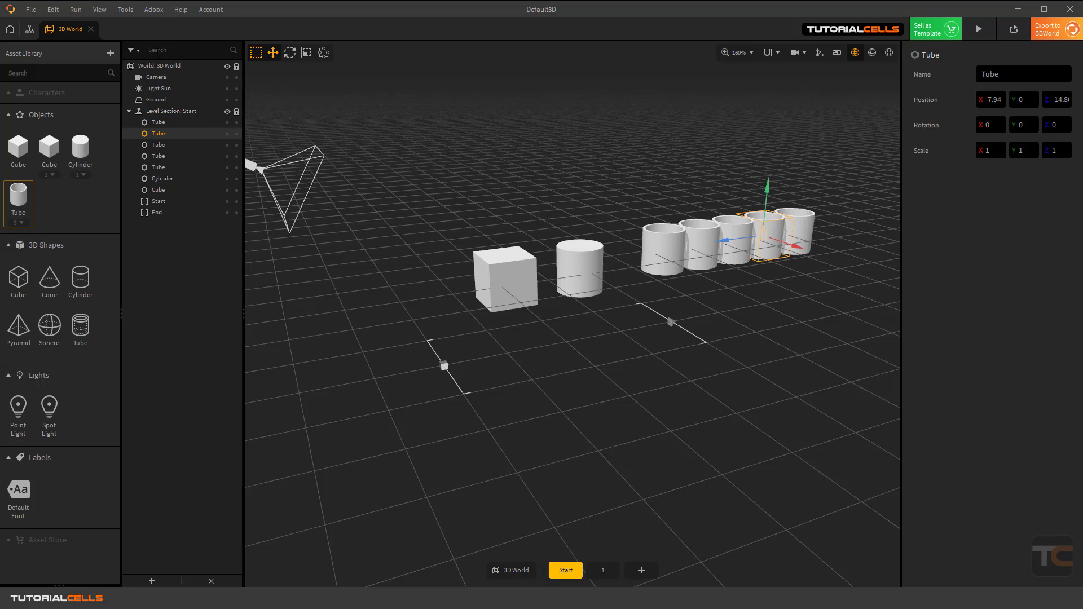
Filter the hierarchy by the Objects category, remove that filter and close the filter options
{"action": "left_click", "coordinate": [149, 50]}
{"action": "left_click", "coordinate": [138, 51]}
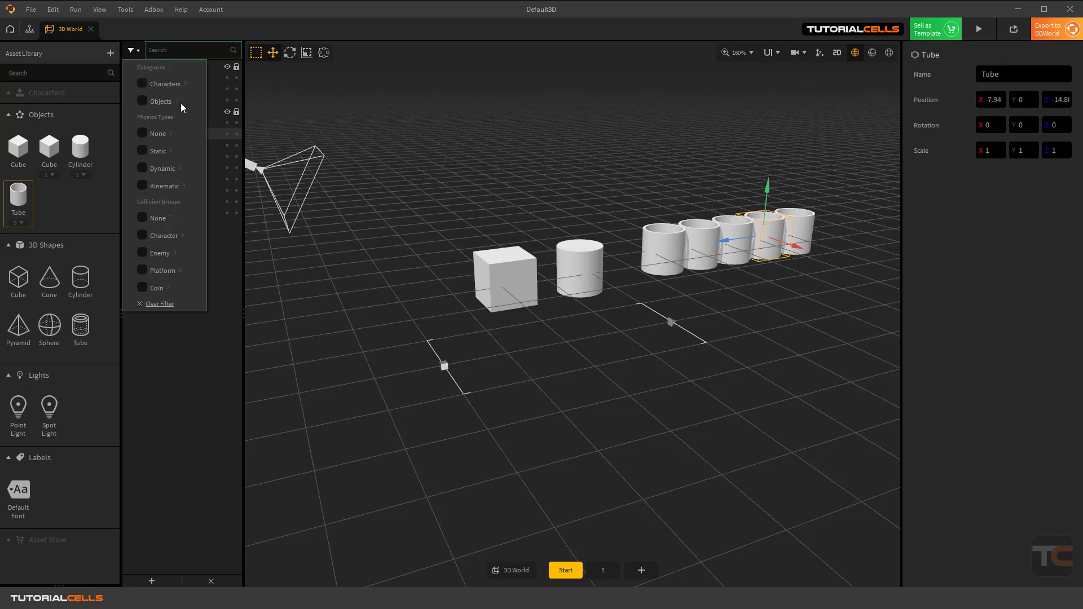
{"action": "left_click", "coordinate": [160, 101]}
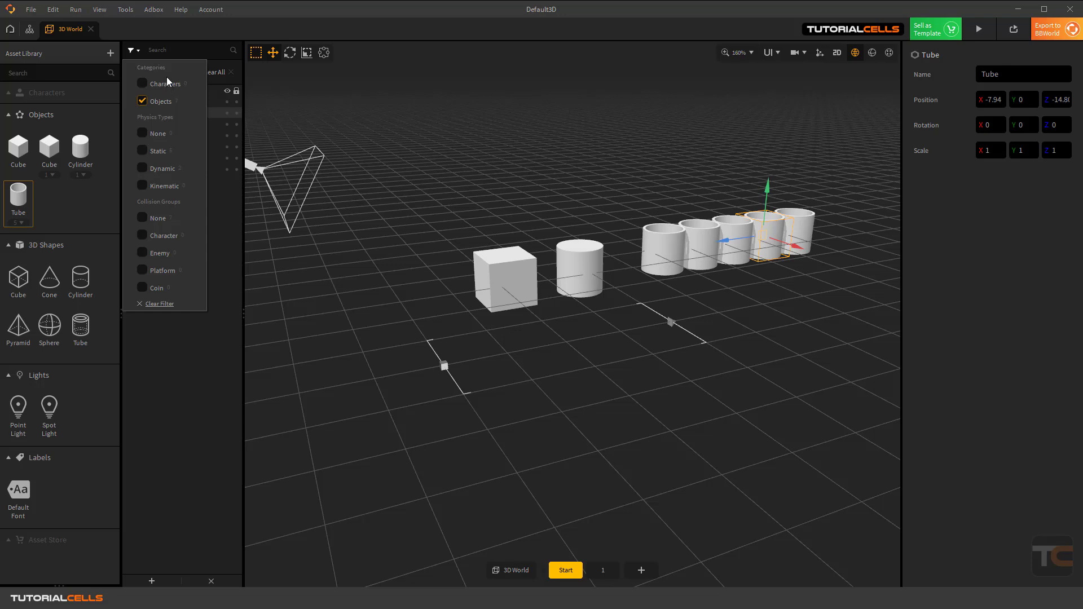
{"action": "left_click", "coordinate": [143, 102]}
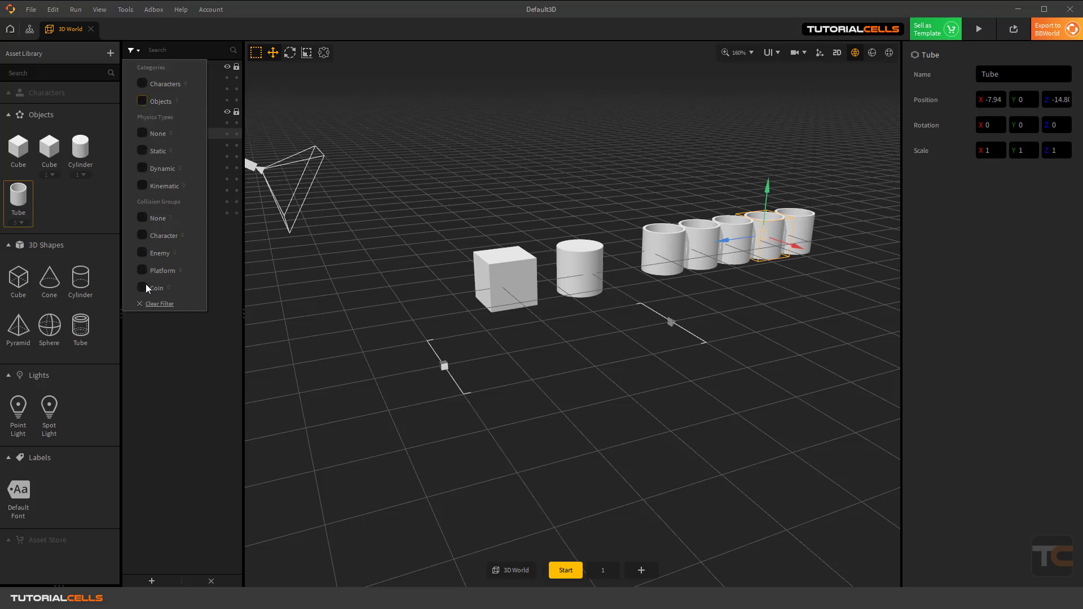
{"action": "left_click", "coordinate": [187, 339]}
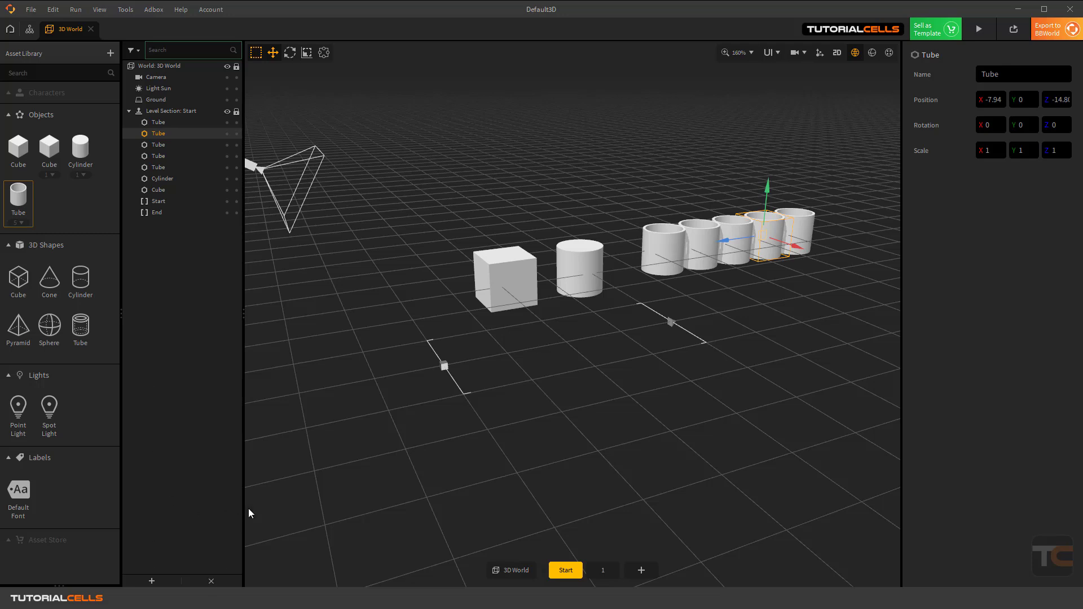
View the items that can be added to the hierarchy, such as Scene Path and Path Point, without adding any
{"action": "left_click", "coordinate": [152, 580]}
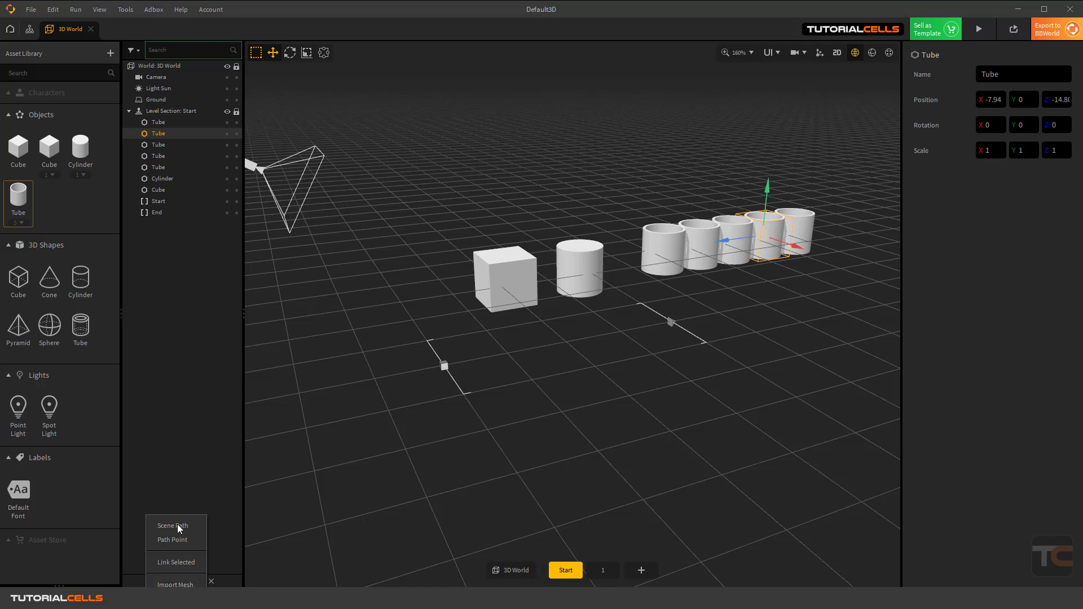
{"action": "left_click", "coordinate": [189, 387]}
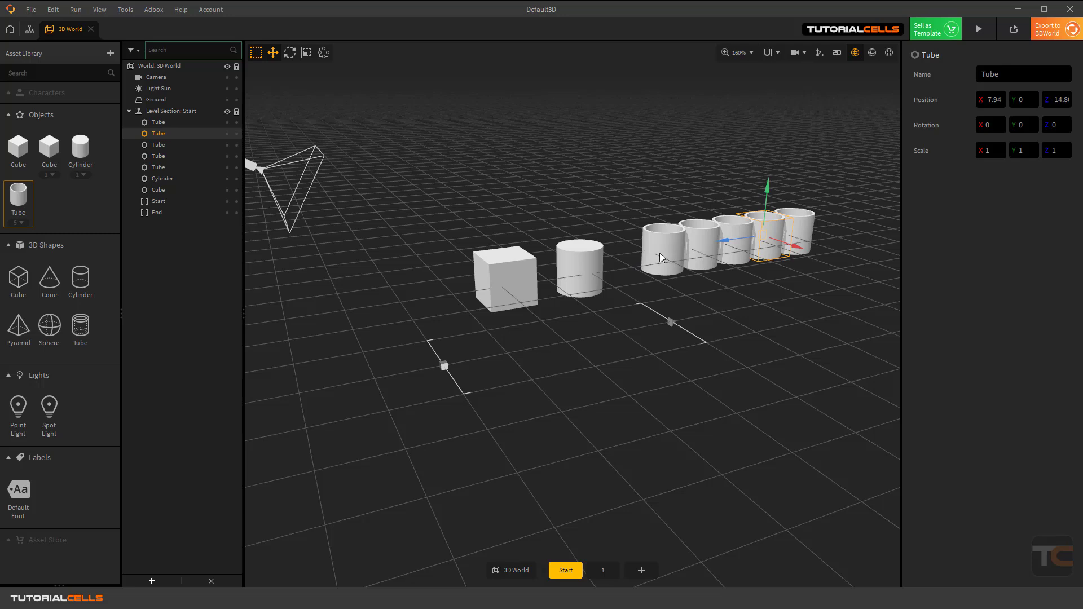
Select the cylinder in the viewport and activate the Scale tool
{"action": "left_click", "coordinate": [574, 263]}
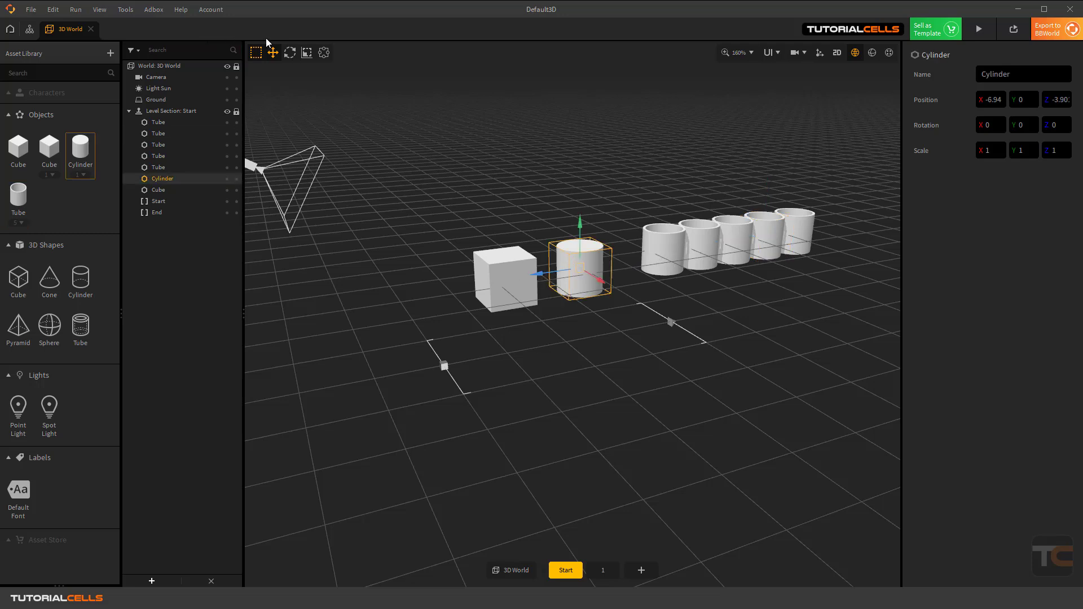
{"action": "left_click", "coordinate": [307, 52]}
Add a point light in front of the cube and move it above the cube, to about X -4.5, Y 2.9, Z 0.45
{"action": "left_click", "coordinate": [18, 409]}
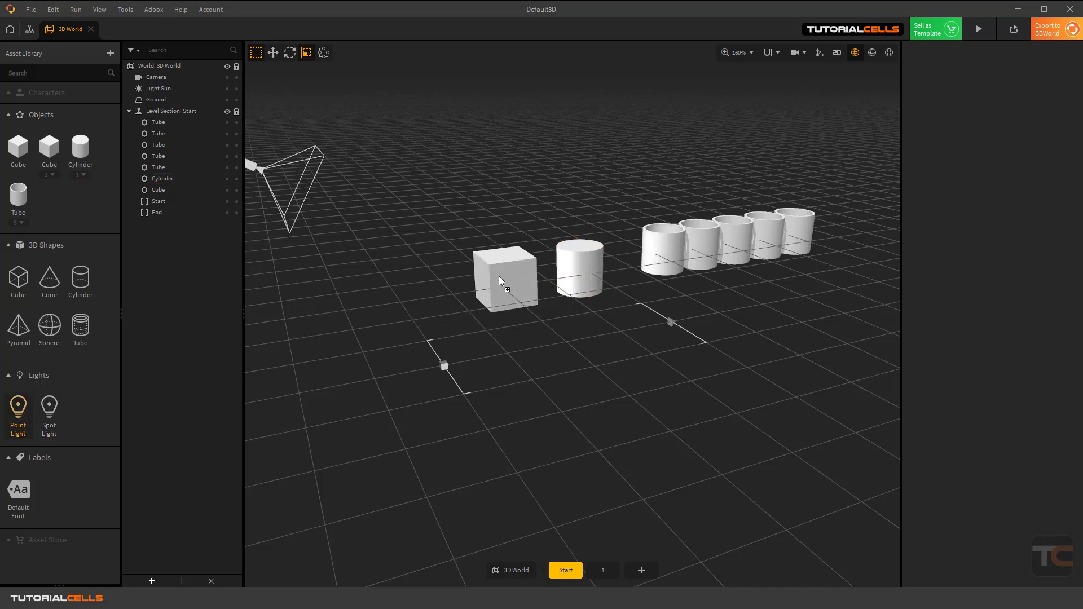
{"action": "left_click", "coordinate": [493, 317]}
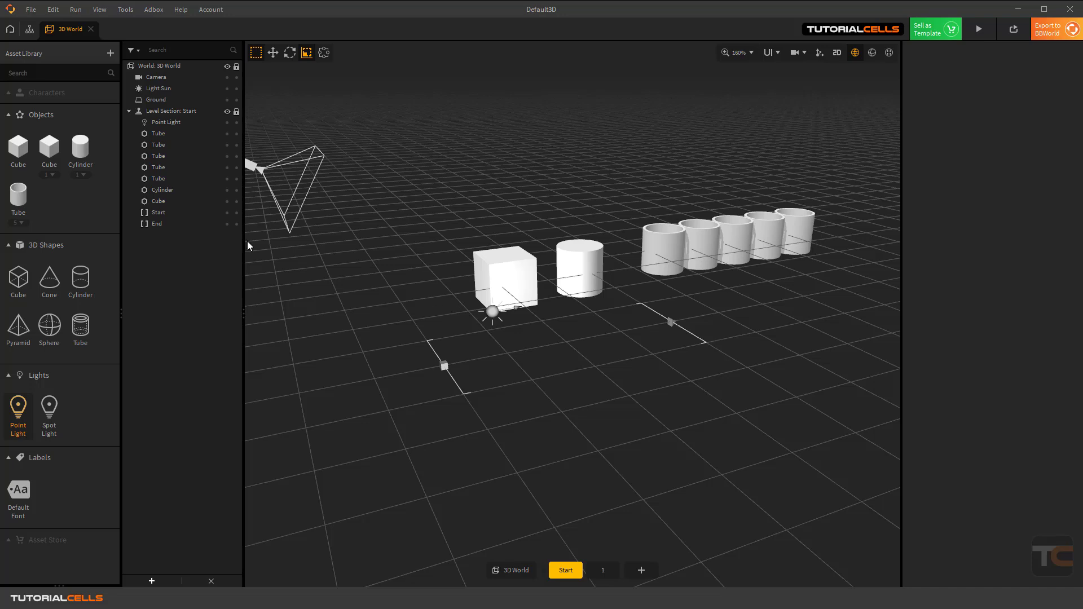
{"action": "left_click", "coordinate": [273, 52]}
{"action": "left_click", "coordinate": [488, 315]}
{"action": "left_click_drag", "start_coordinate": [492, 270], "coordinate": [493, 200]}
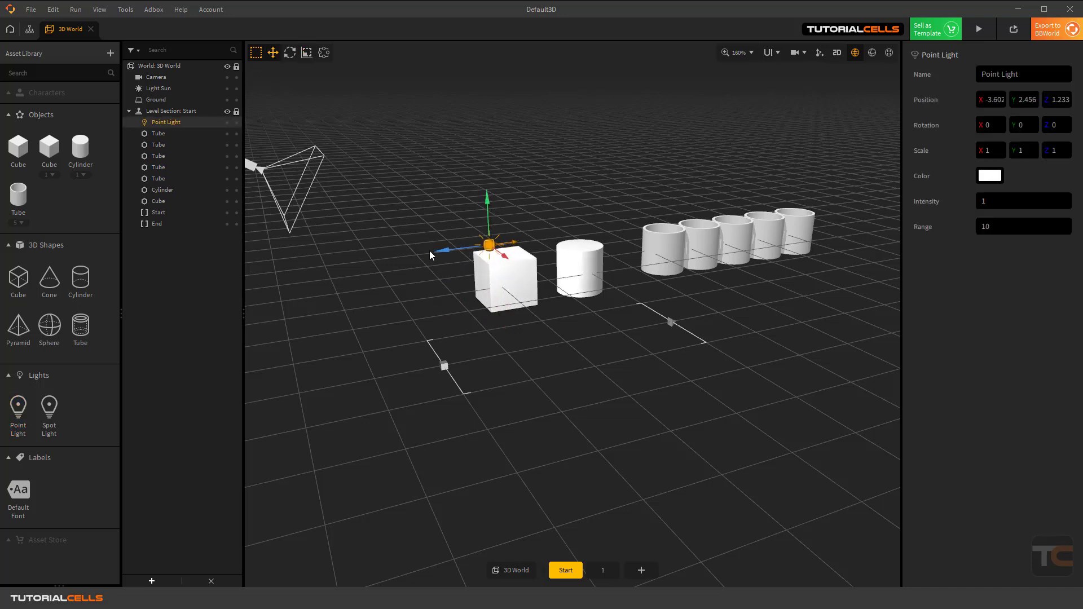
{"action": "left_click_drag", "start_coordinate": [489, 245], "coordinate": [502, 236]}
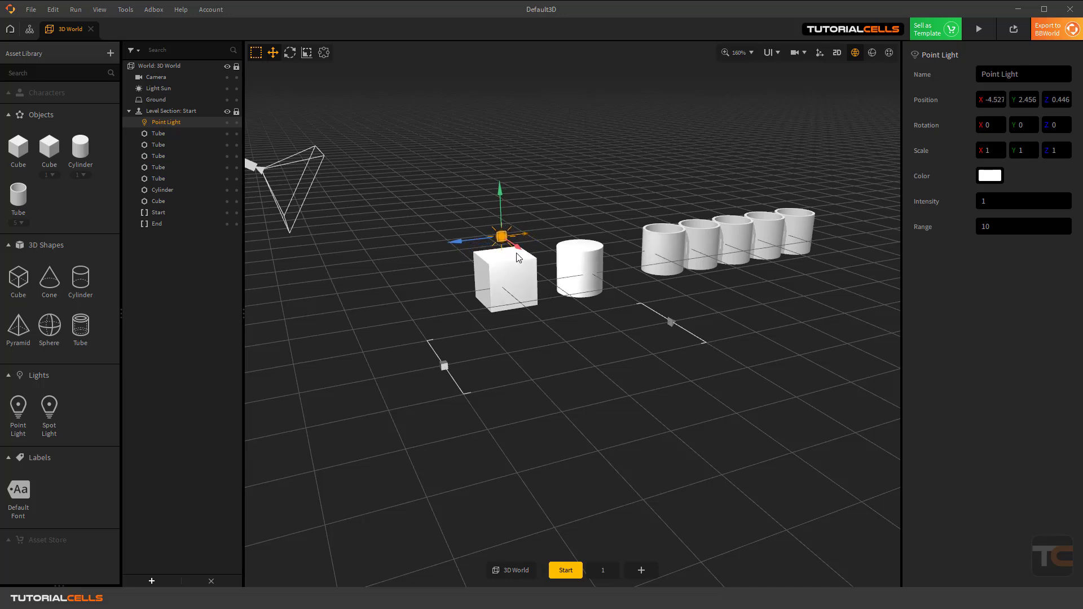
{"action": "left_click_drag", "start_coordinate": [501, 199], "coordinate": [501, 186]}
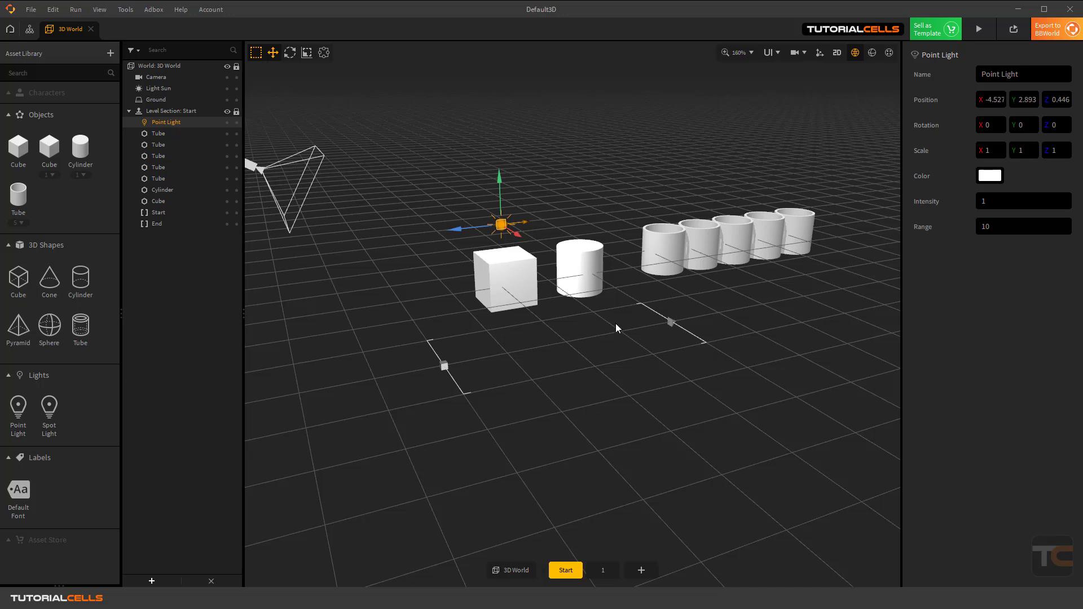
Change the point light's color to yellow-green
{"action": "left_click", "coordinate": [990, 176]}
{"action": "left_click", "coordinate": [641, 226]}
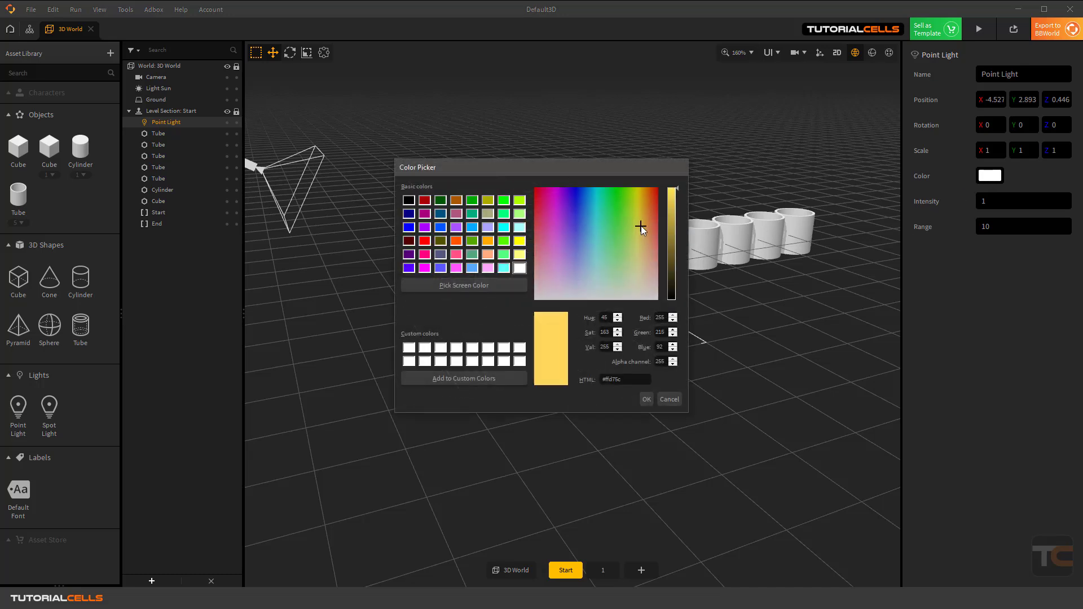
{"action": "left_click", "coordinate": [632, 216]}
{"action": "left_click", "coordinate": [646, 399]}
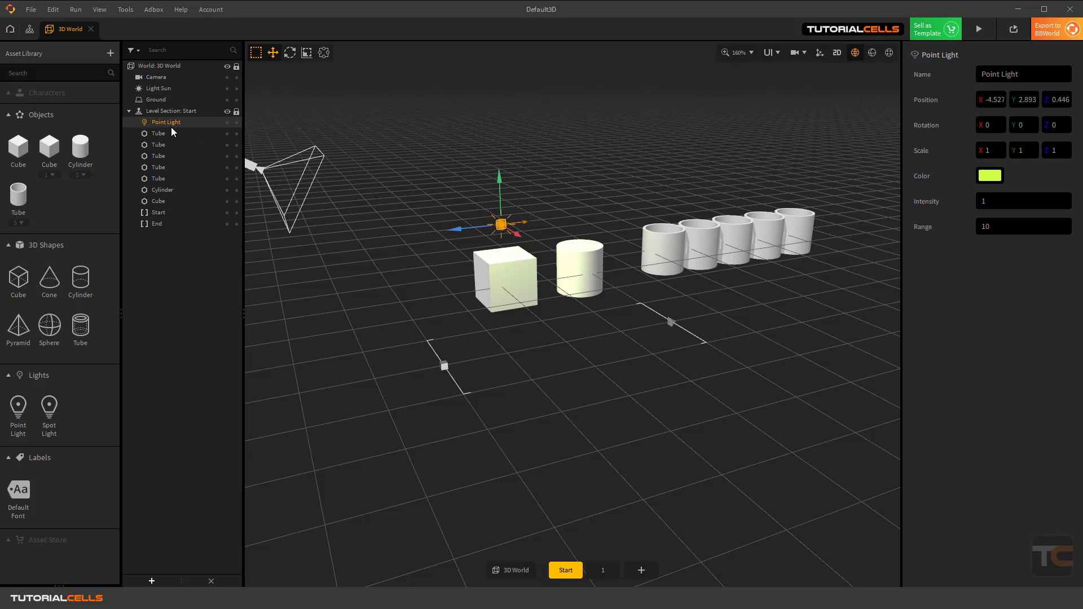
Nest the point light under the cube in the hierarchy and move the cube with its light along Z to about 0.25
{"action": "left_click", "coordinate": [489, 269]}
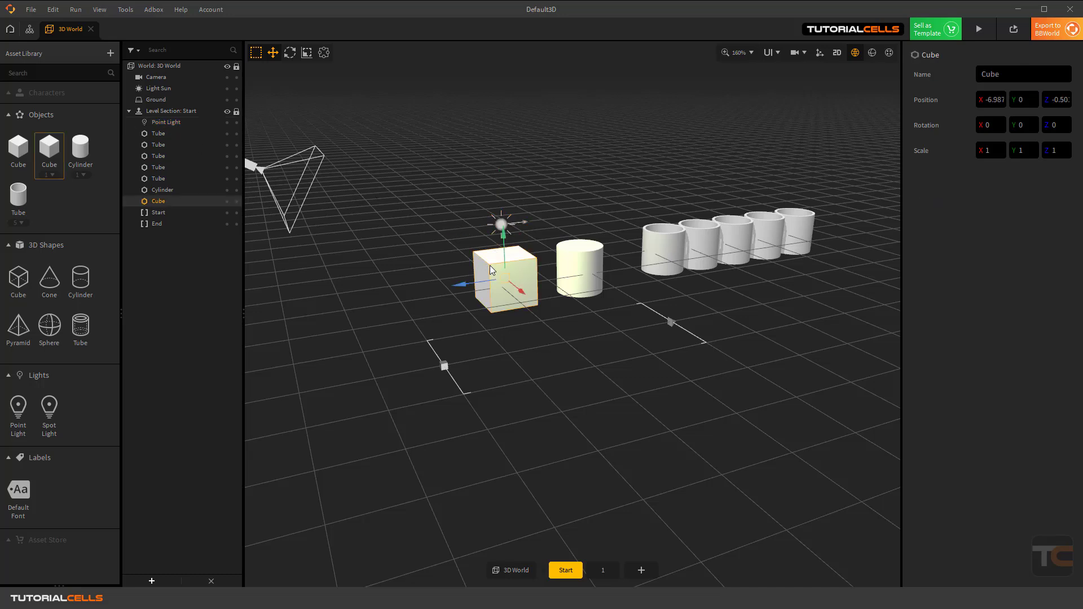
{"action": "left_click", "coordinate": [501, 224]}
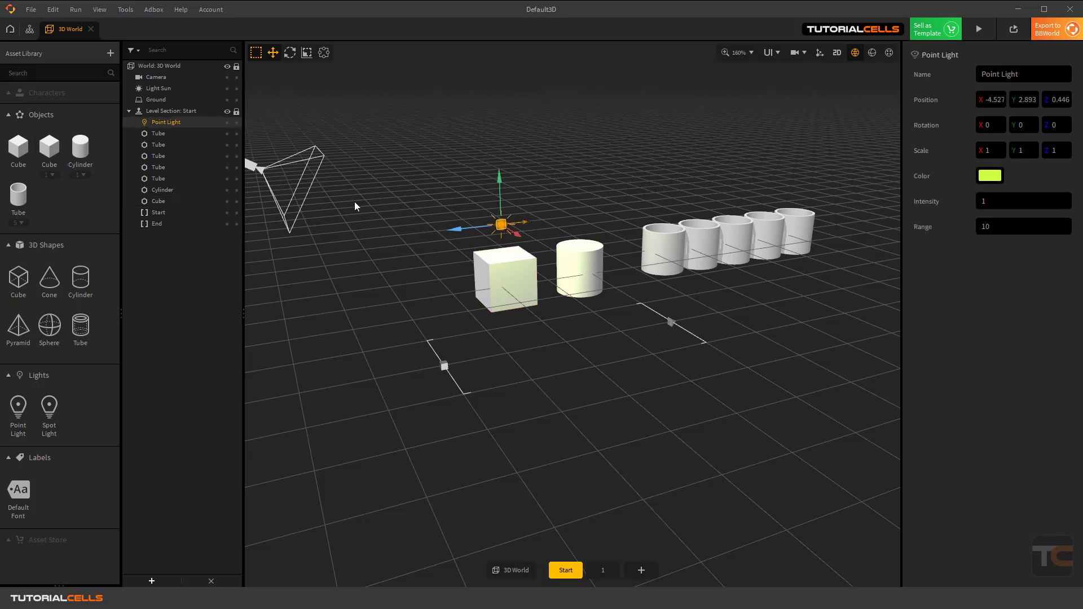
{"action": "left_click", "coordinate": [492, 277]}
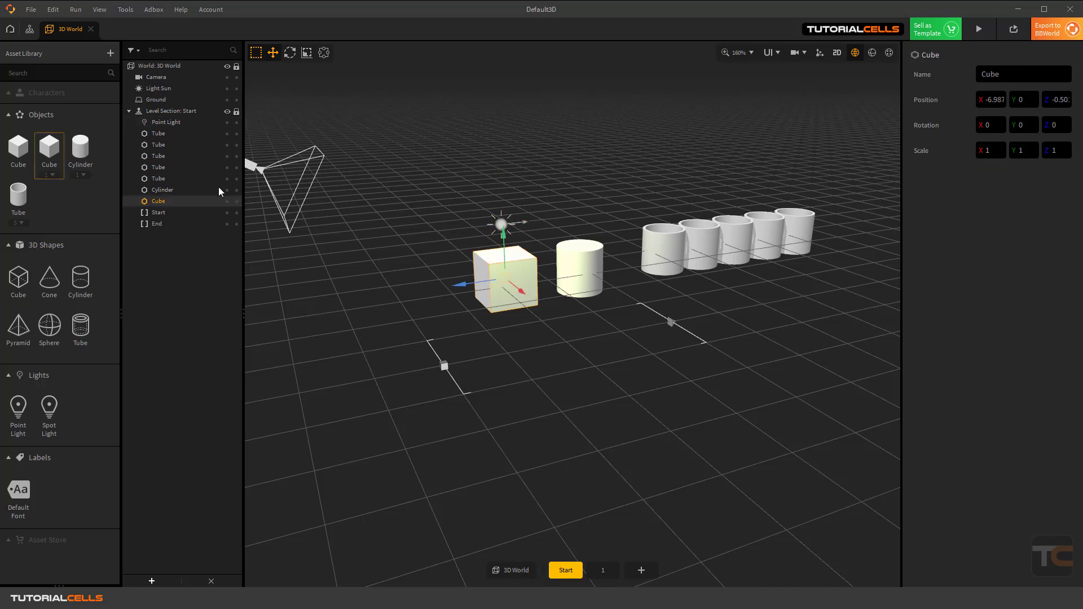
{"action": "left_click_drag", "start_coordinate": [171, 121], "coordinate": [161, 201]}
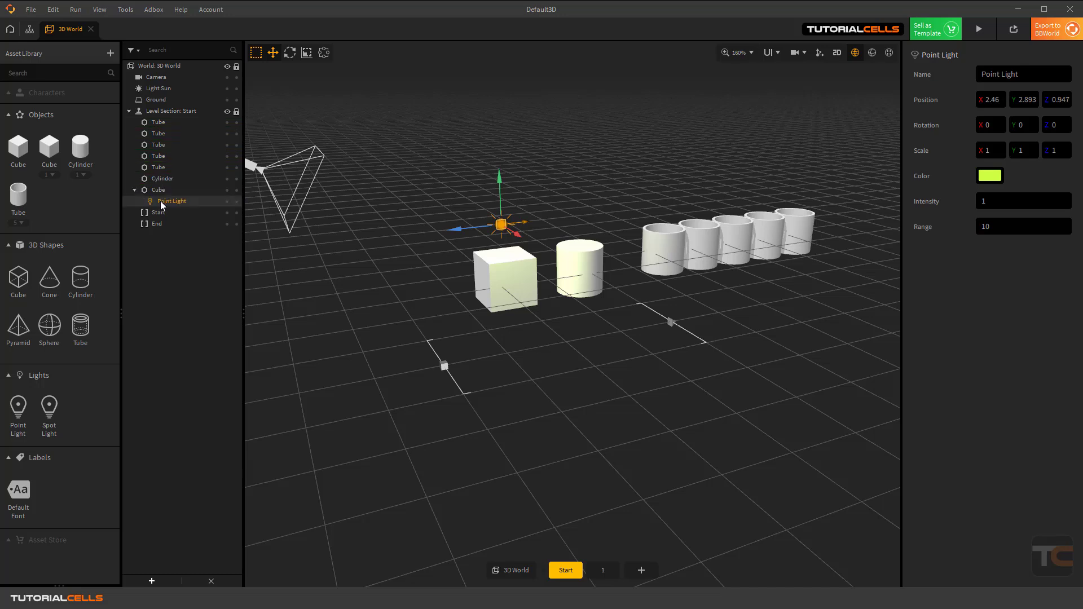
{"action": "left_click", "coordinate": [157, 192]}
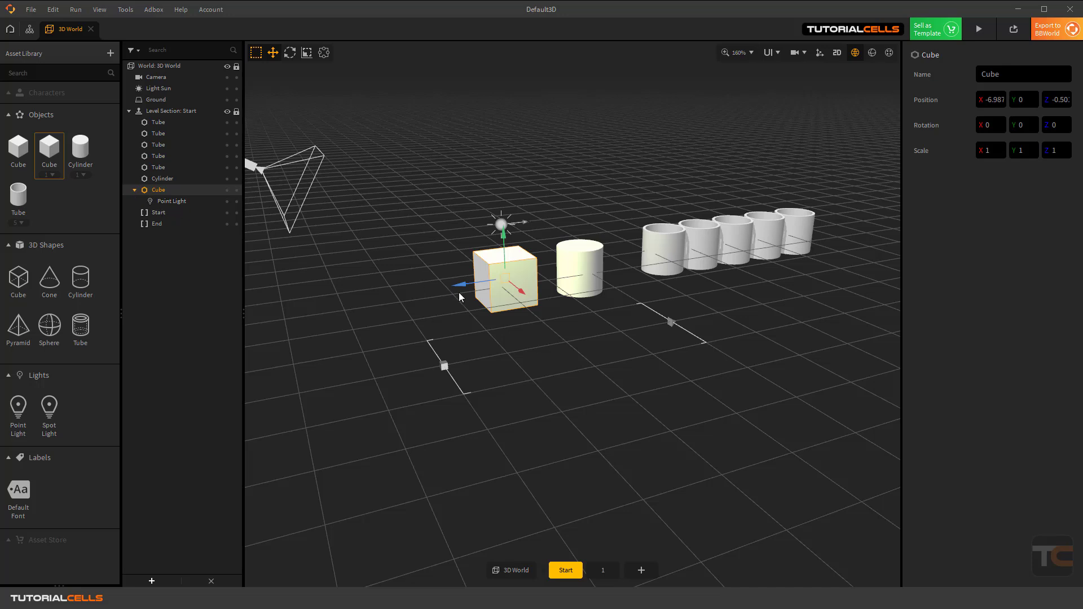
{"action": "left_click_drag", "start_coordinate": [459, 292], "coordinate": [448, 322]}
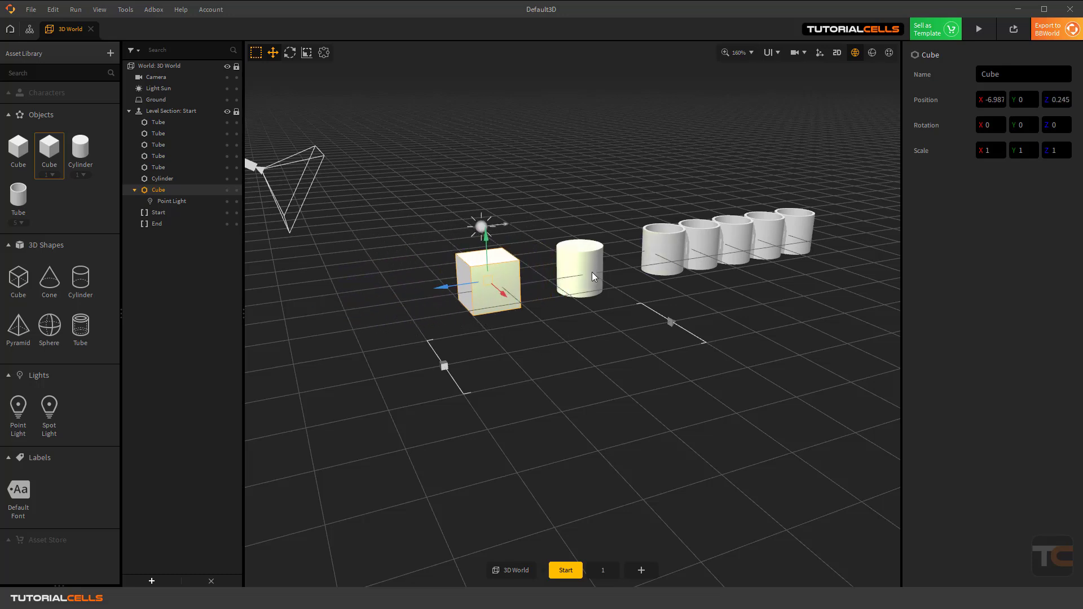
Move the tube nearest the cylinder along Z to about -8.3 and nest it under the third tube in the hierarchy
{"action": "left_click", "coordinate": [647, 255]}
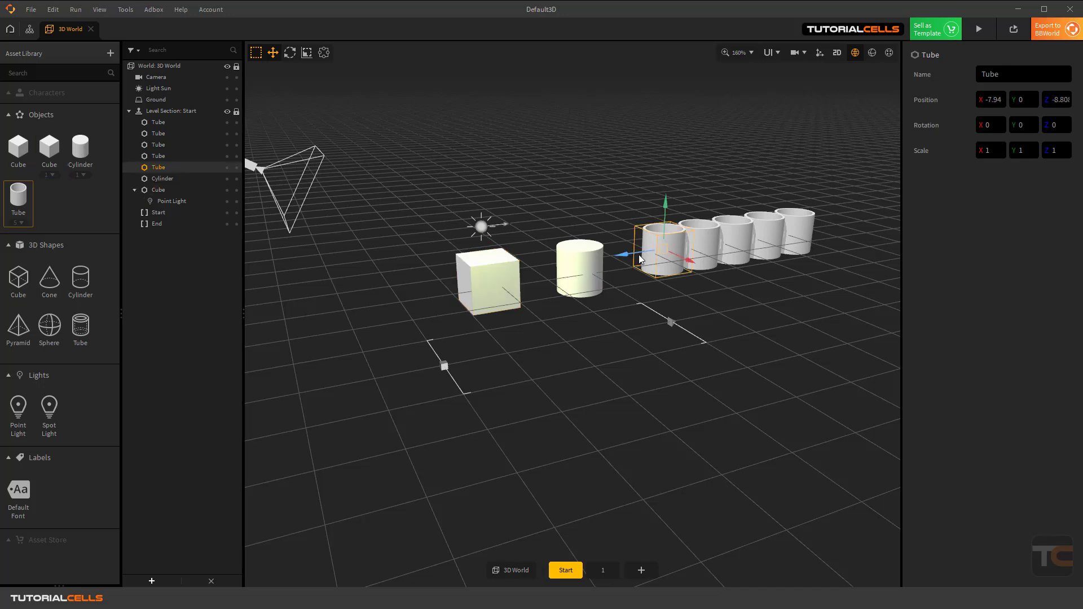
{"action": "left_click_drag", "start_coordinate": [640, 259], "coordinate": [631, 260]}
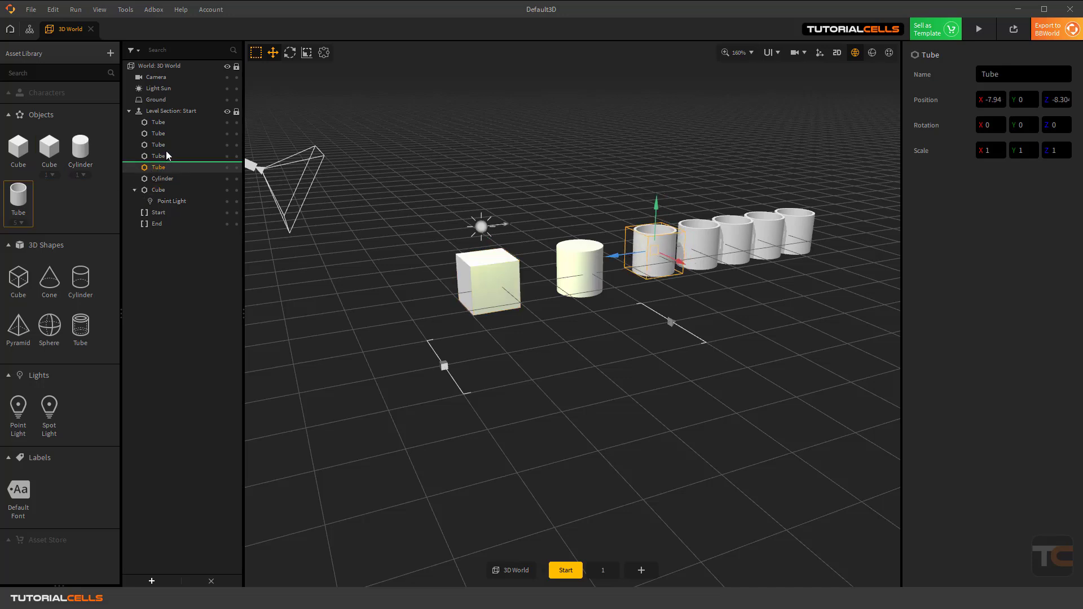
{"action": "left_click_drag", "start_coordinate": [166, 151], "coordinate": [161, 145]}
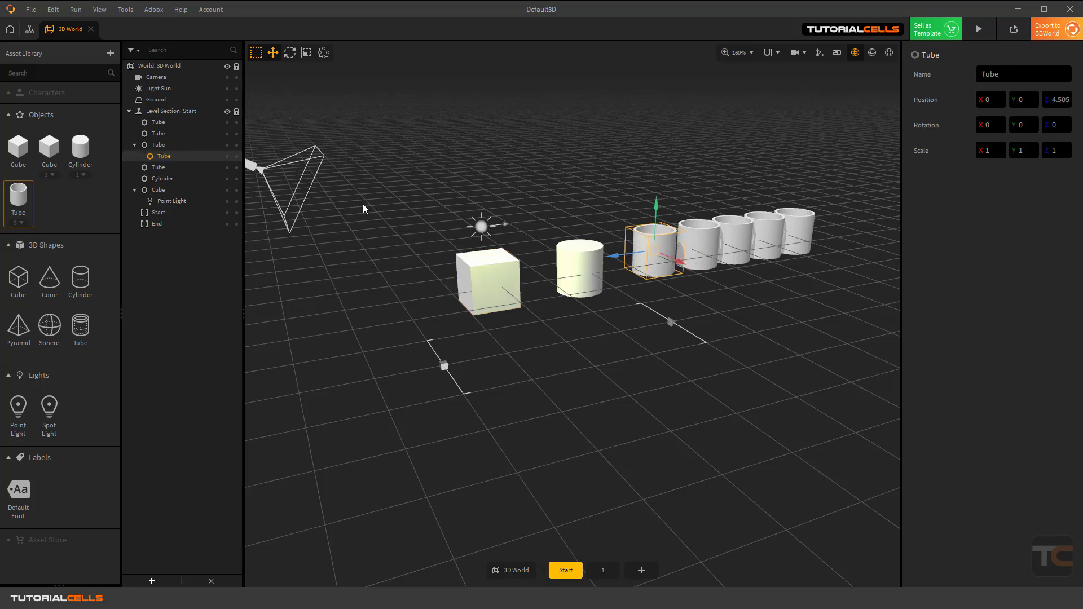
Move the parent tube with its child along X to about -3.1, and shift the nested tube further along X on its own
{"action": "left_click", "coordinate": [160, 145]}
{"action": "left_click_drag", "start_coordinate": [756, 255], "coordinate": [824, 298]}
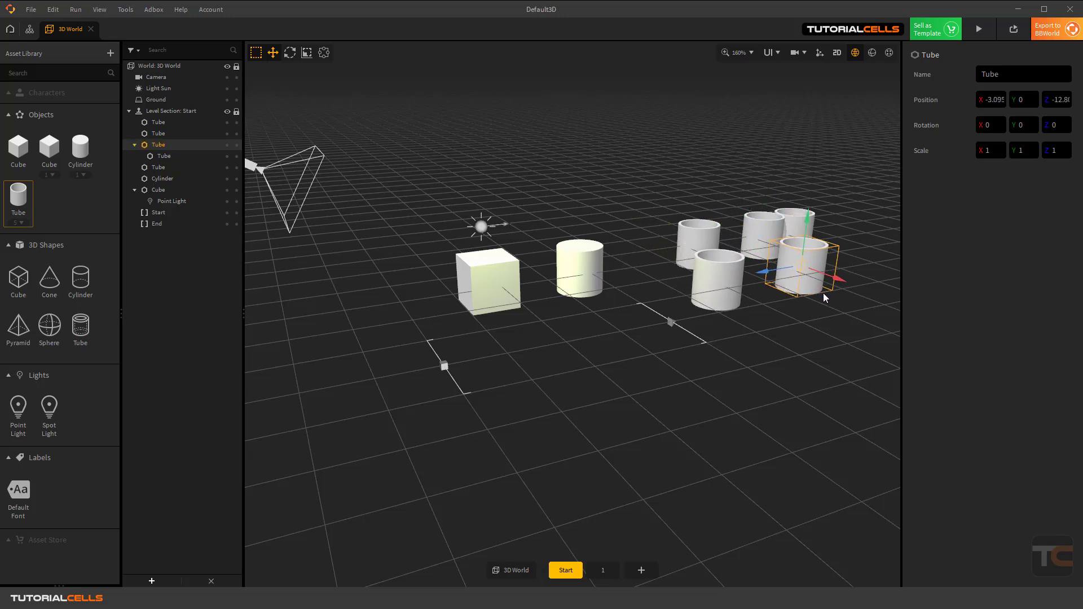
{"action": "left_click", "coordinate": [713, 282]}
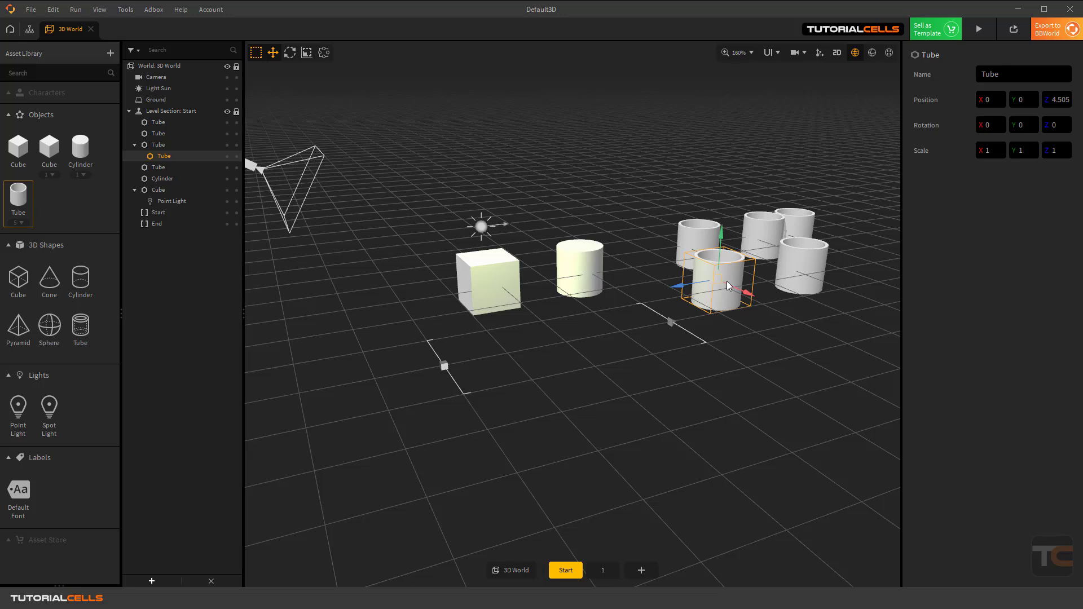
{"action": "left_click_drag", "start_coordinate": [744, 293], "coordinate": [788, 299]}
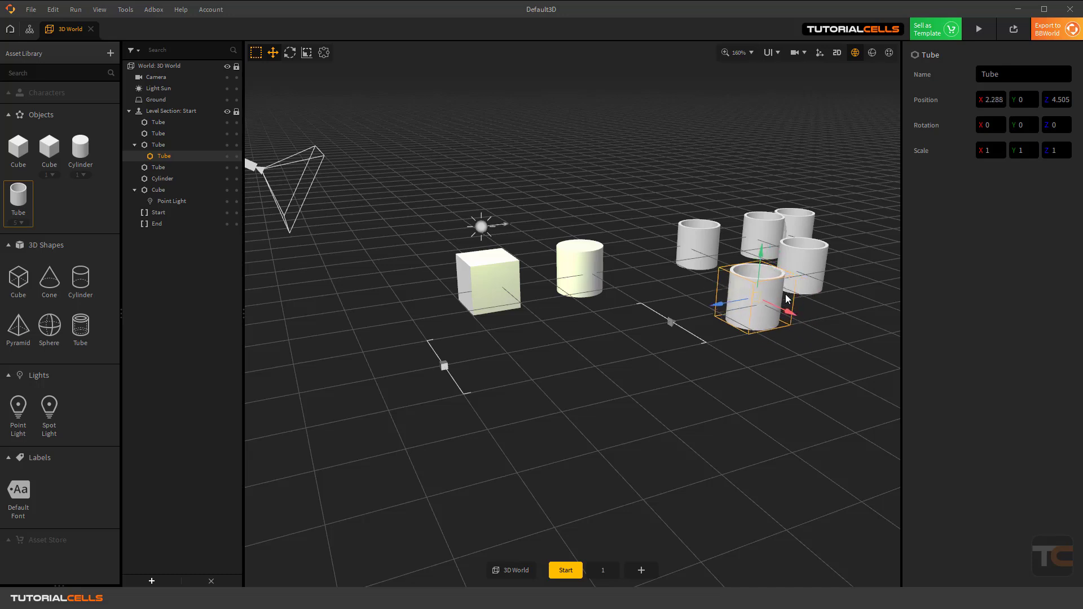
Rotate the parent tube and its nested tube about 27 degrees around the Y axis
{"action": "left_click", "coordinate": [818, 262]}
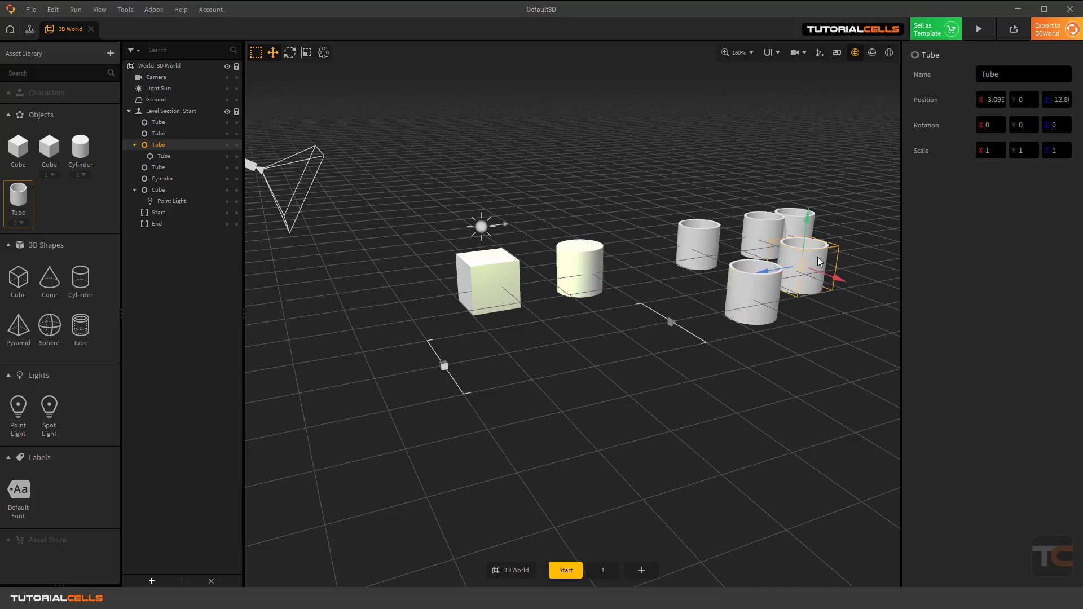
{"action": "middle_click_drag", "start_coordinate": [818, 262], "coordinate": [626, 294]}
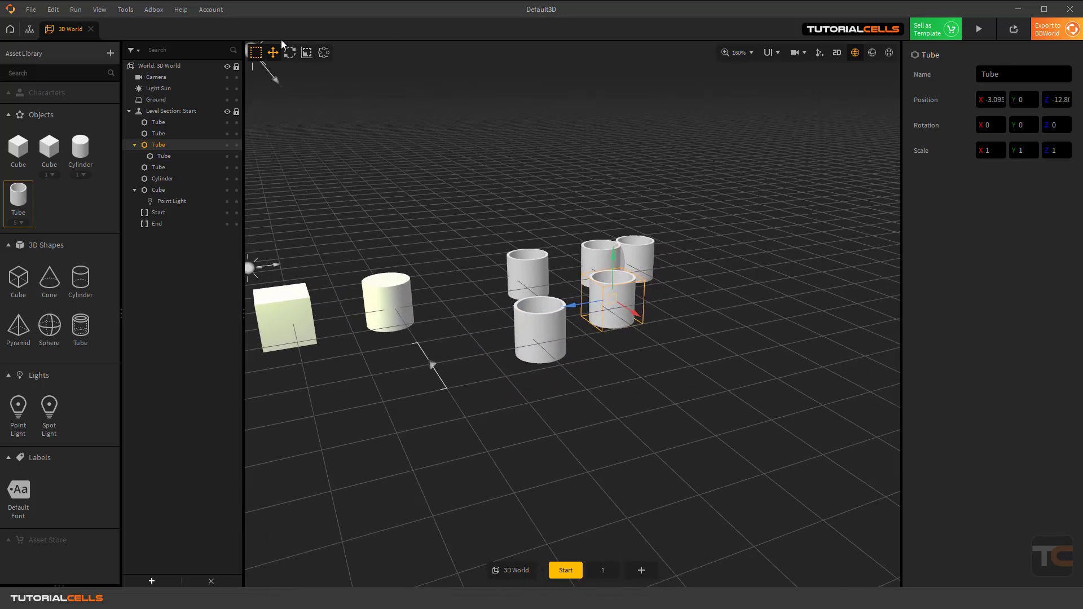
{"action": "left_click", "coordinate": [290, 53]}
{"action": "left_click_drag", "start_coordinate": [607, 329], "coordinate": [489, 334]}
Move the nested point light along X to about 0.04 relative to the cube
{"action": "middle_click_drag", "start_coordinate": [496, 333], "coordinate": [700, 339]}
{"action": "scroll", "coordinate": [487, 350], "scroll_direction": "down", "scroll_amount": 3}
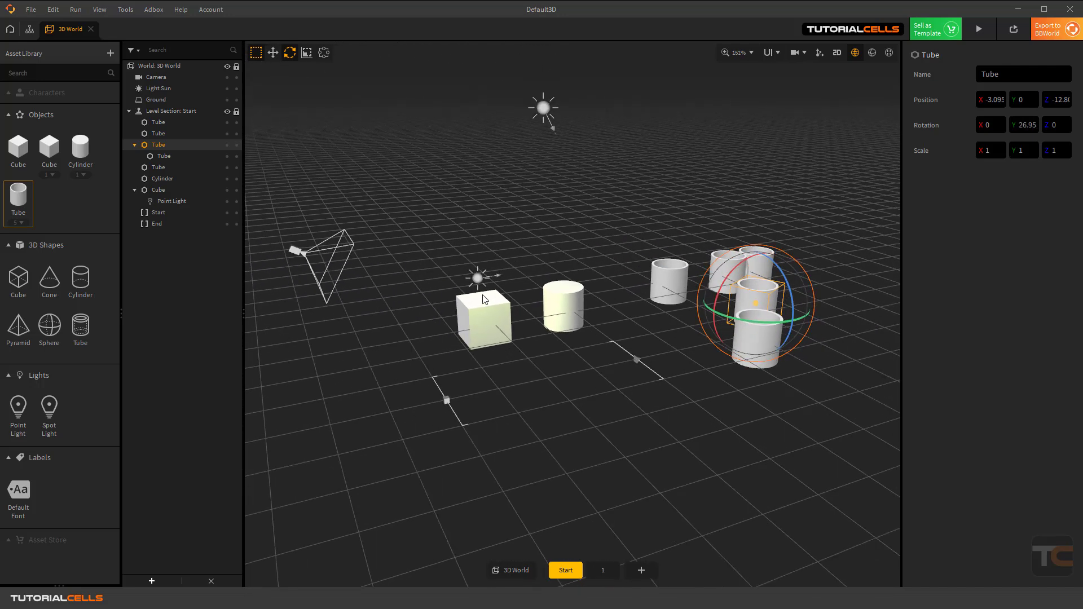
{"action": "left_click", "coordinate": [478, 278]}
{"action": "middle_click_drag", "start_coordinate": [470, 335], "coordinate": [277, 299]}
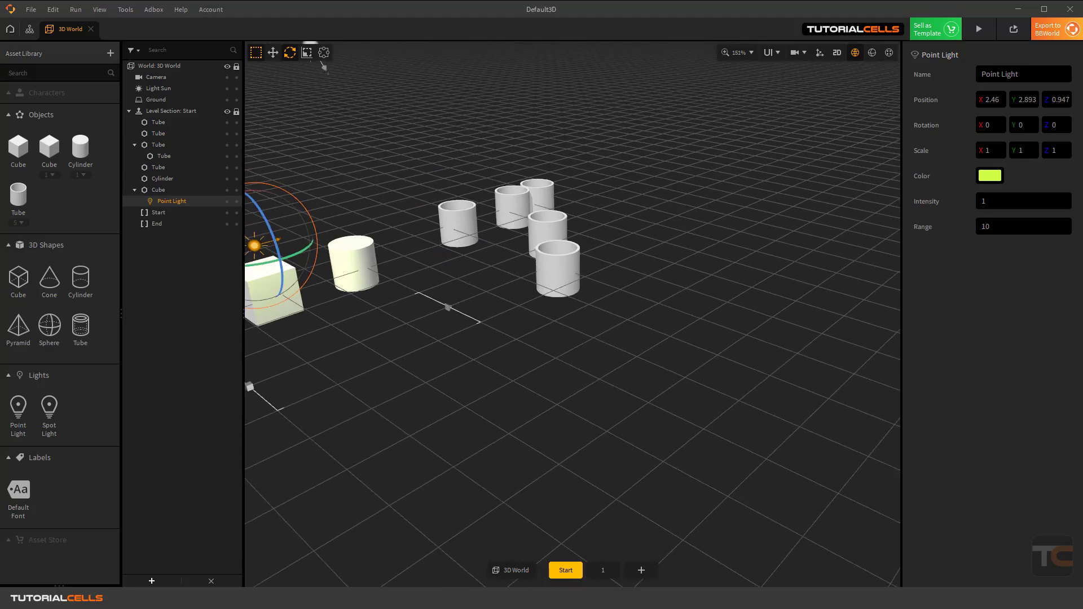
{"action": "right_click_drag", "start_coordinate": [361, 316], "coordinate": [508, 344]}
{"action": "middle_click_drag", "start_coordinate": [395, 338], "coordinate": [508, 340]}
{"action": "right_click_drag", "start_coordinate": [395, 334], "coordinate": [452, 335]}
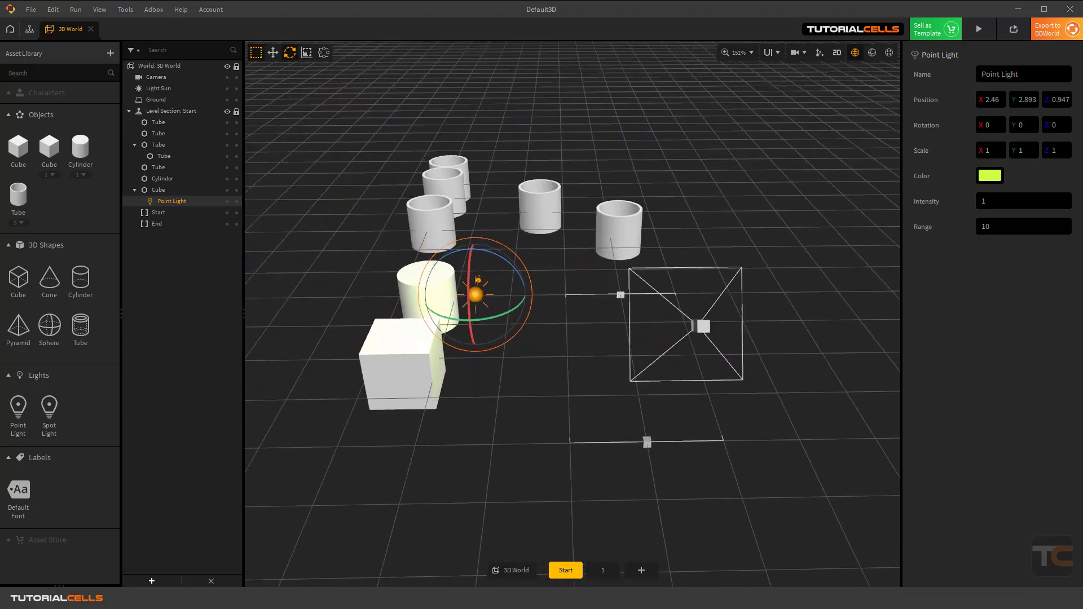
{"action": "middle_click_drag", "start_coordinate": [395, 334], "coordinate": [478, 334]}
{"action": "left_click", "coordinate": [274, 53]}
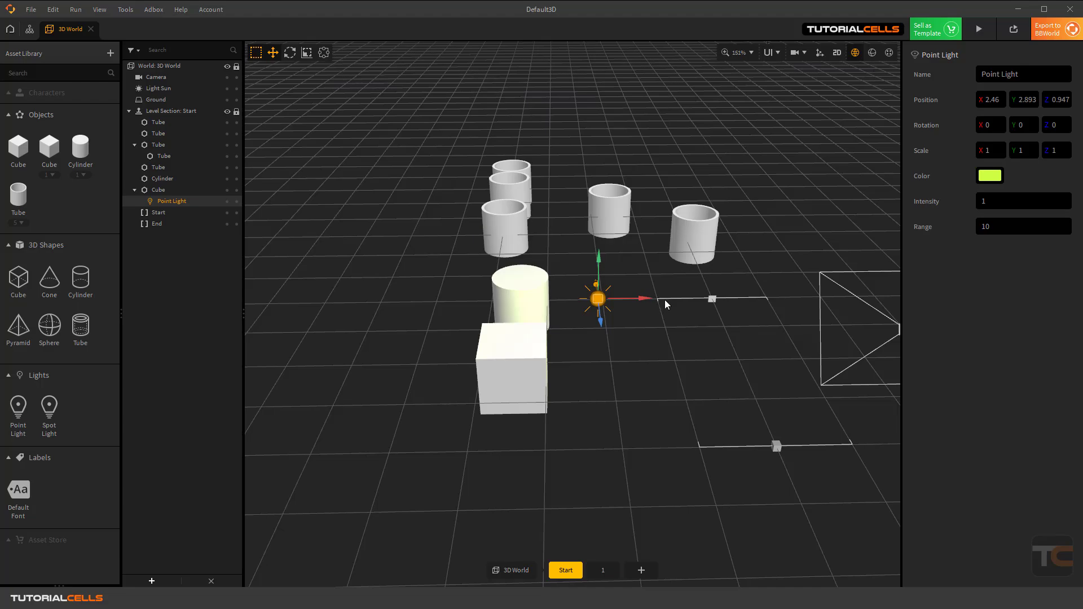
{"action": "left_click_drag", "start_coordinate": [643, 299], "coordinate": [547, 297]}
Move the cube and its point light along Z to about 1.33
{"action": "middle_click_drag", "start_coordinate": [587, 330], "coordinate": [786, 305]}
{"action": "right_click_drag", "start_coordinate": [734, 316], "coordinate": [540, 348]}
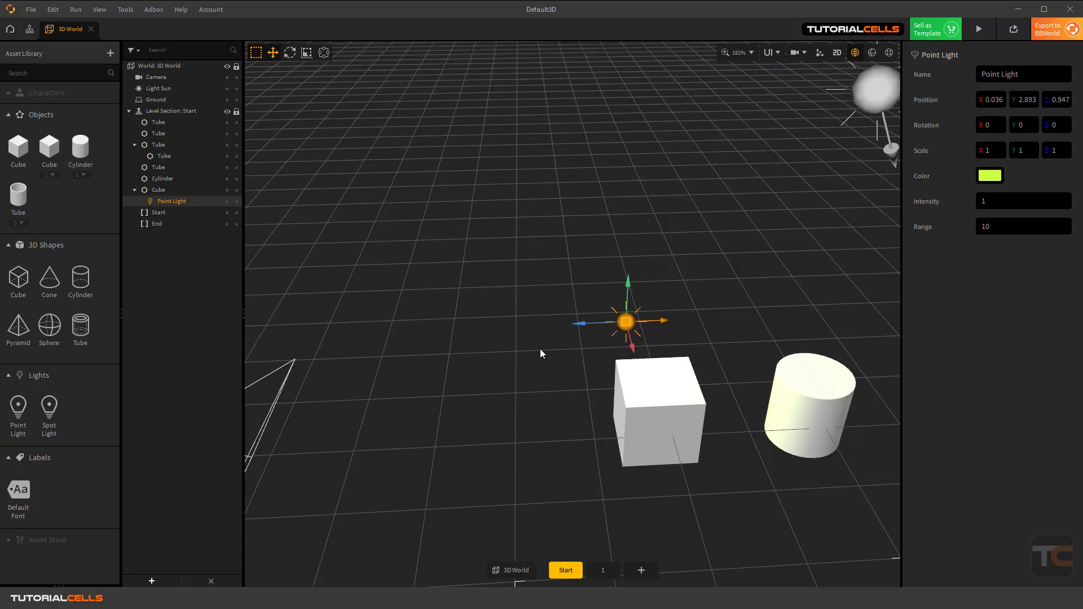
{"action": "left_click", "coordinate": [656, 370]}
{"action": "scroll", "coordinate": [627, 383], "scroll_direction": "down", "scroll_amount": 2}
{"action": "left_click_drag", "start_coordinate": [578, 376], "coordinate": [553, 381]}
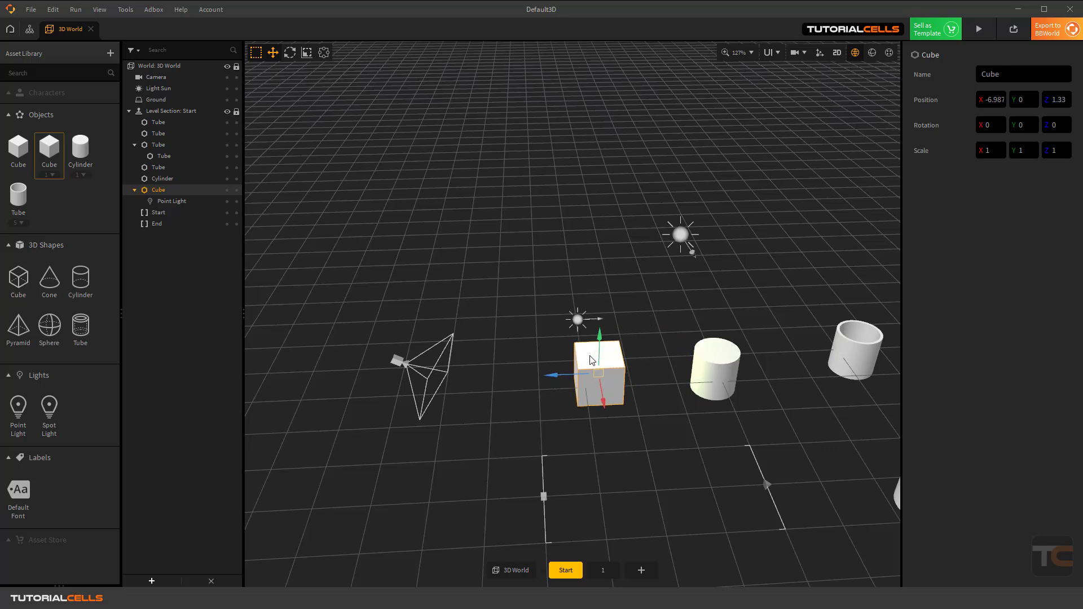
Nest the cube under the parent tube and reorder the second tube in the hierarchy to sit below the cylinder
{"action": "scroll", "coordinate": [591, 387], "scroll_direction": "down", "scroll_amount": 2}
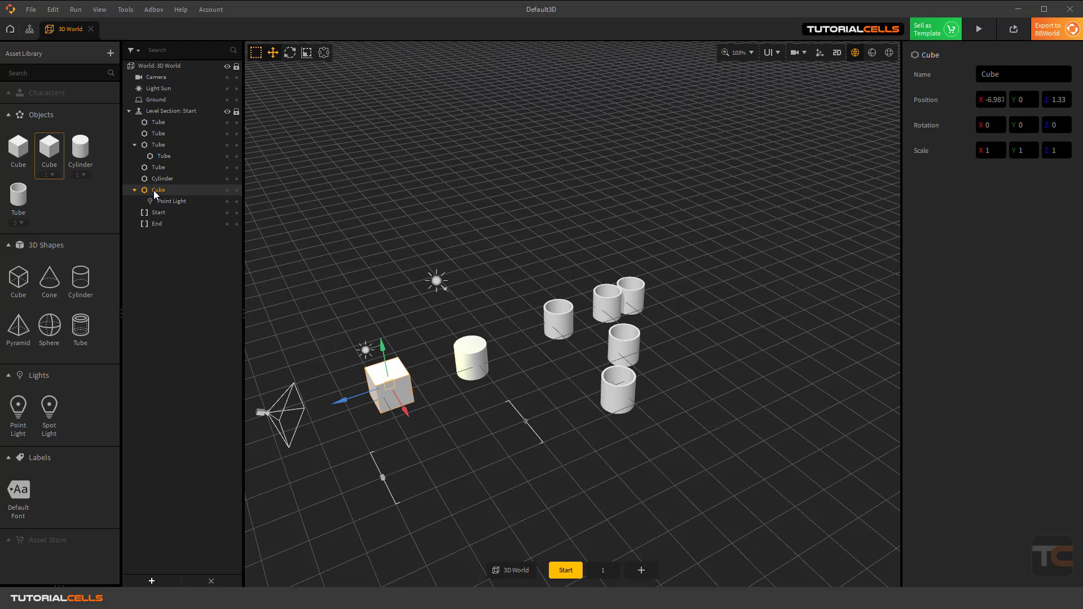
{"action": "left_click_drag", "start_coordinate": [153, 192], "coordinate": [160, 144]}
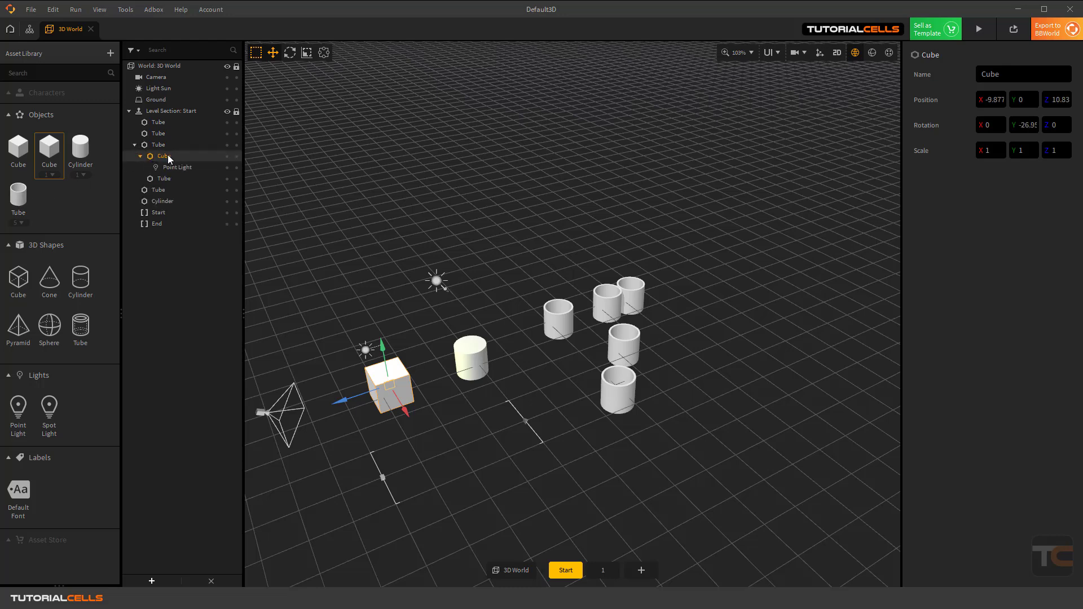
{"action": "left_click", "coordinate": [159, 133]}
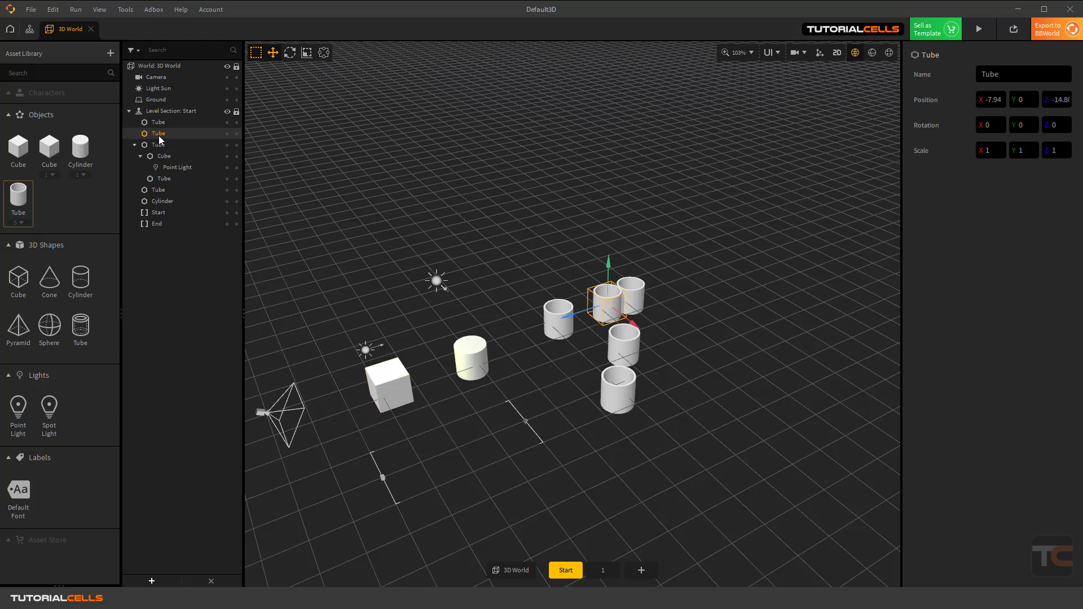
{"action": "left_click_drag", "start_coordinate": [159, 140], "coordinate": [160, 208]}
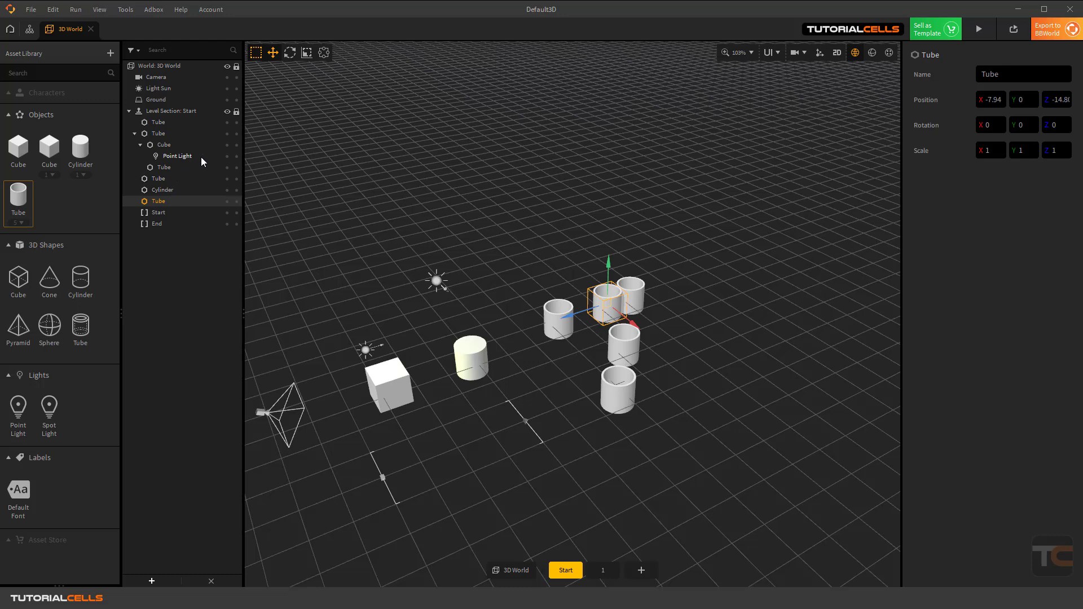
Go through the parent tube's nested cube and light, and move the whole group along X to about -1.64
{"action": "left_click", "coordinate": [146, 137]}
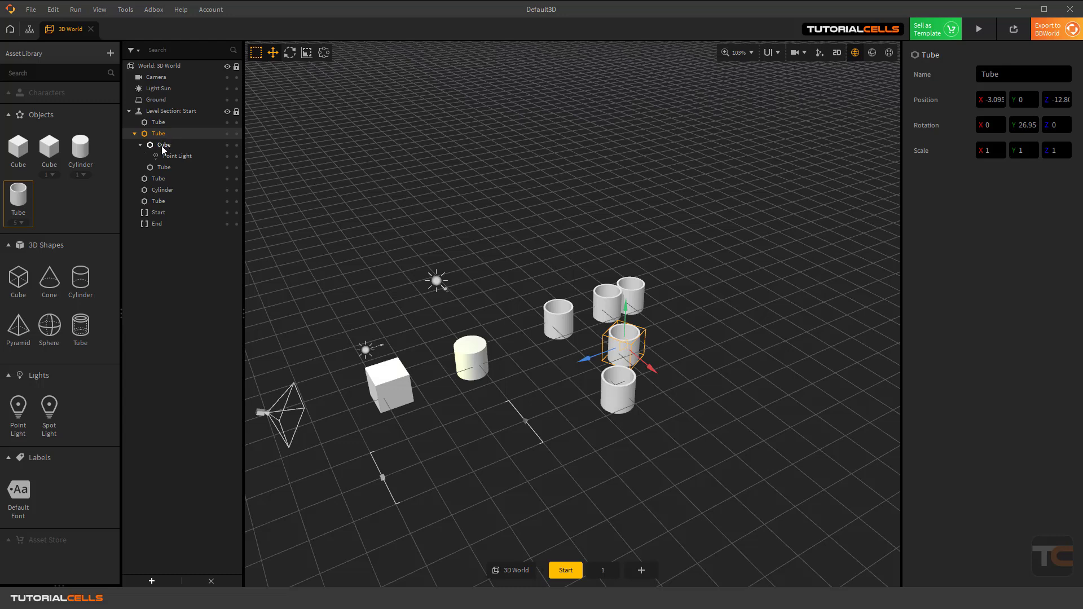
{"action": "left_click", "coordinate": [163, 149]}
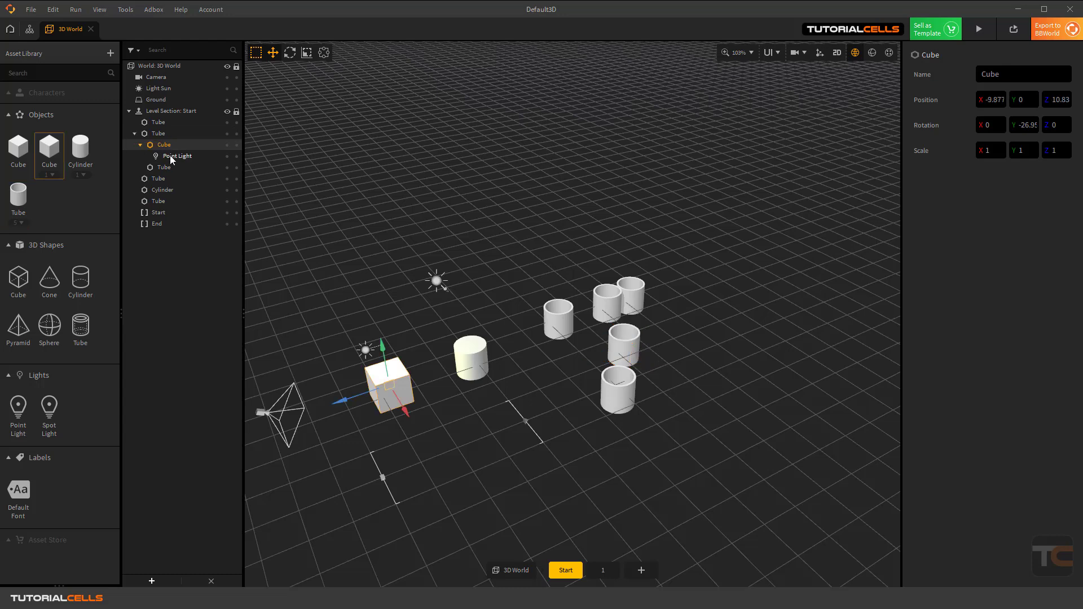
{"action": "left_click", "coordinate": [171, 157]}
{"action": "left_click", "coordinate": [162, 135]}
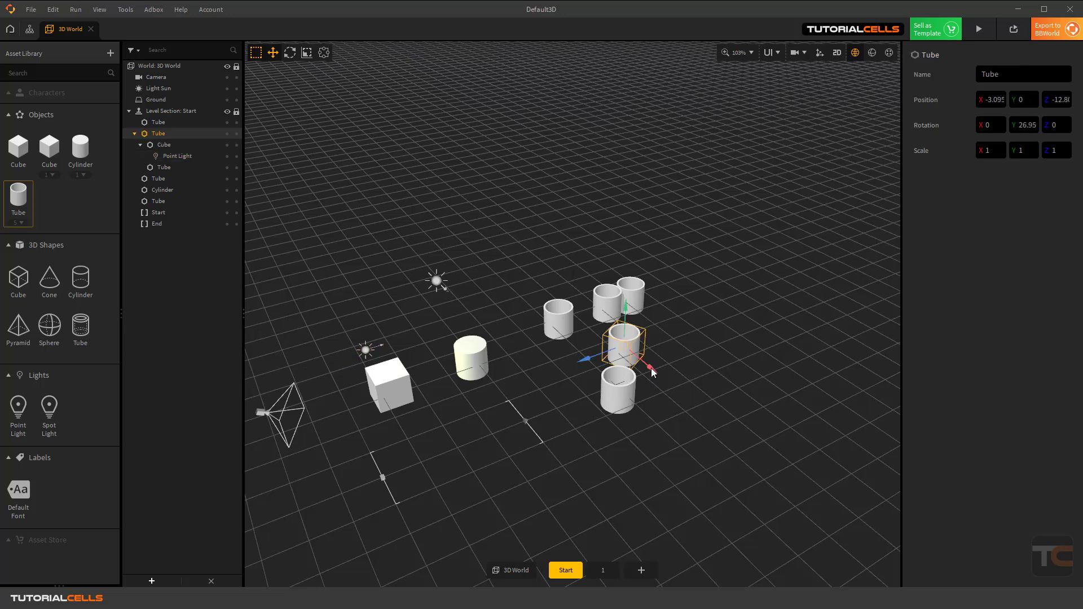
{"action": "left_click_drag", "start_coordinate": [652, 371], "coordinate": [654, 401]}
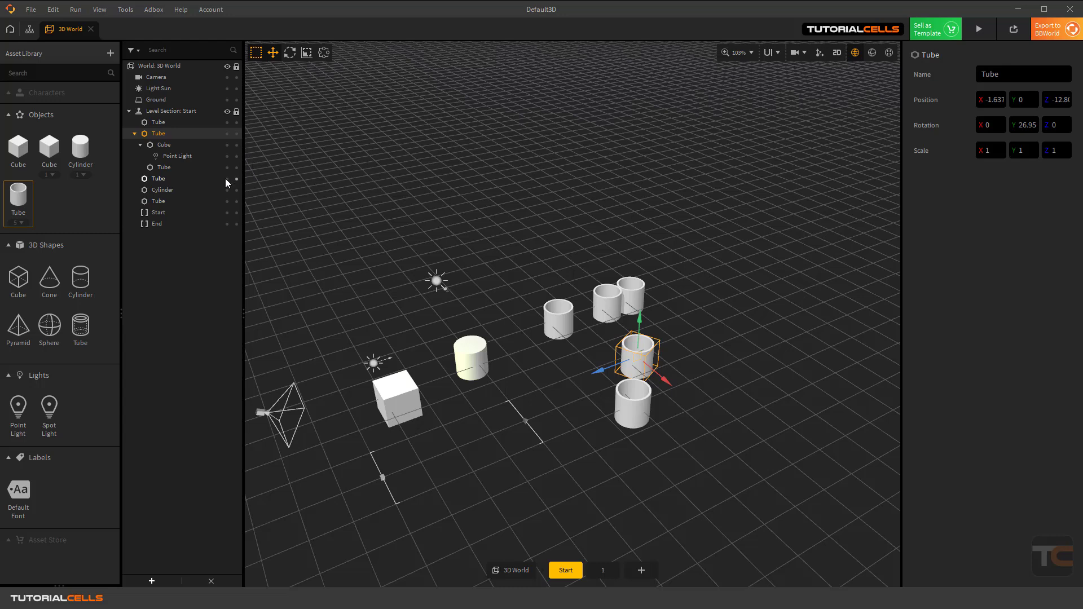
Duplicate the tube listed directly below the cylinder in the hierarchy
{"action": "right_click", "coordinate": [157, 167]}
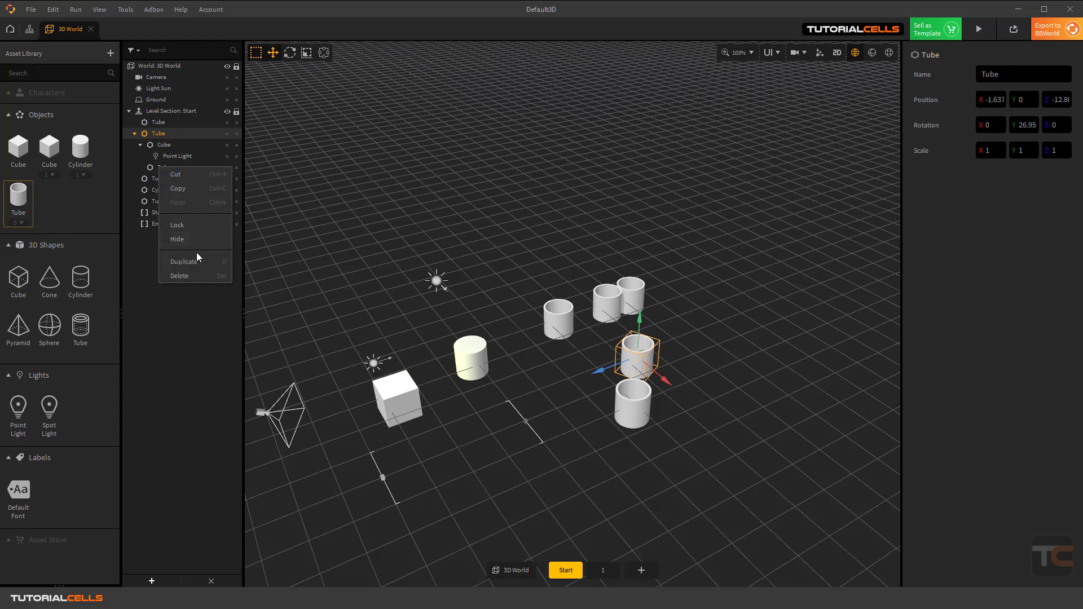
{"action": "left_click", "coordinate": [160, 312]}
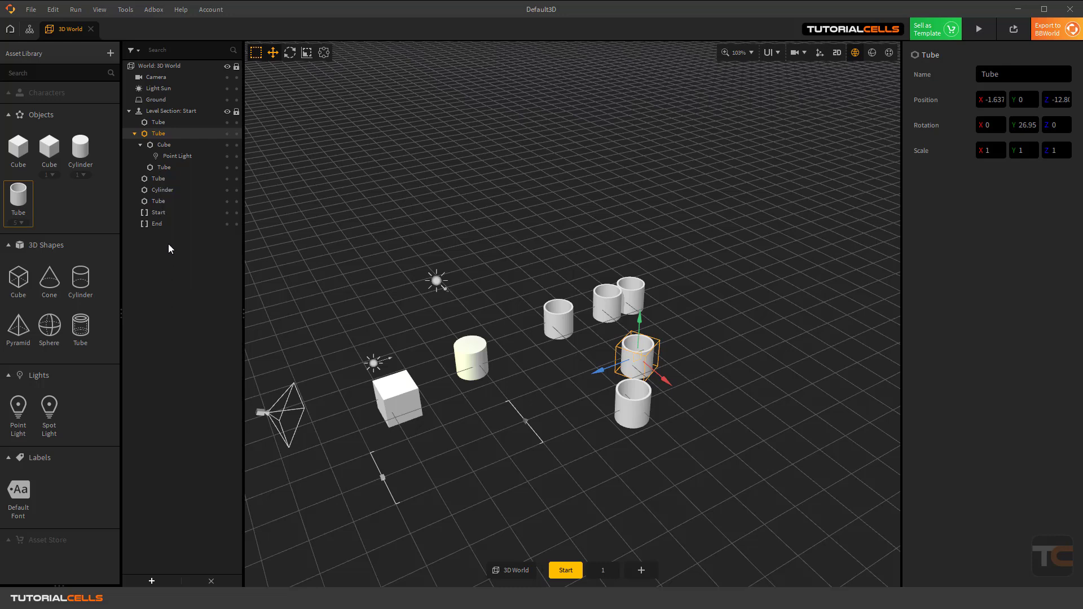
{"action": "left_click", "coordinate": [164, 201]}
{"action": "key", "text": "ctrl+d"}
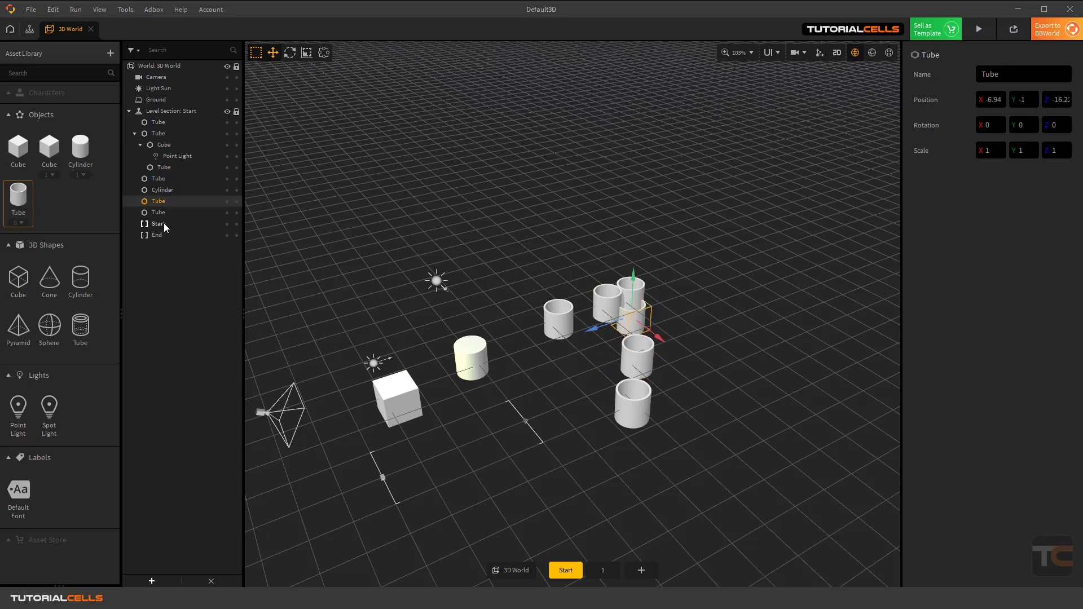